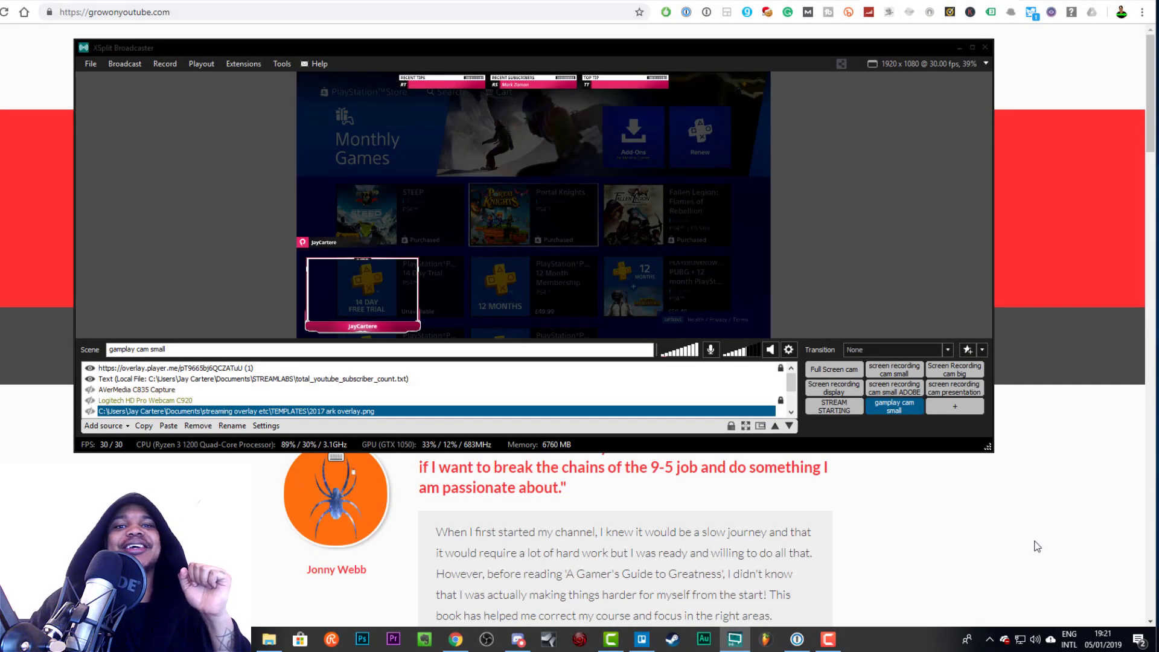
# Step: Bring the Player.me home page forward and scroll through its sections on OBS, XSplit and Lightstream templates
pyautogui.click(1034, 540)
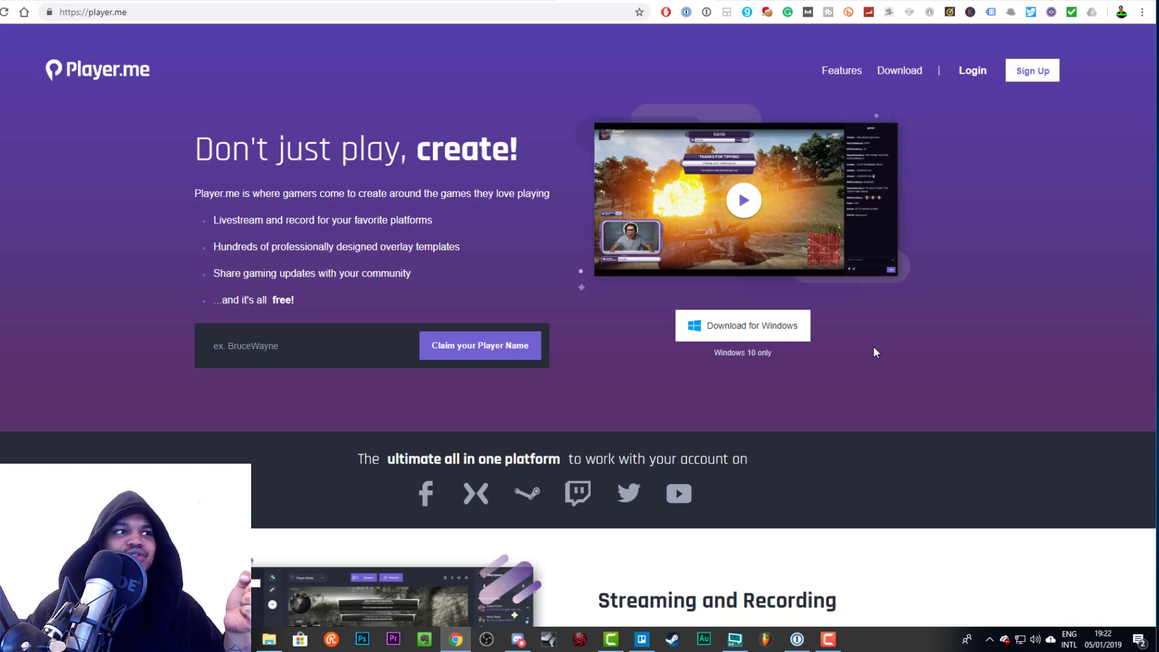
pyautogui.scroll(-5, 873, 337)
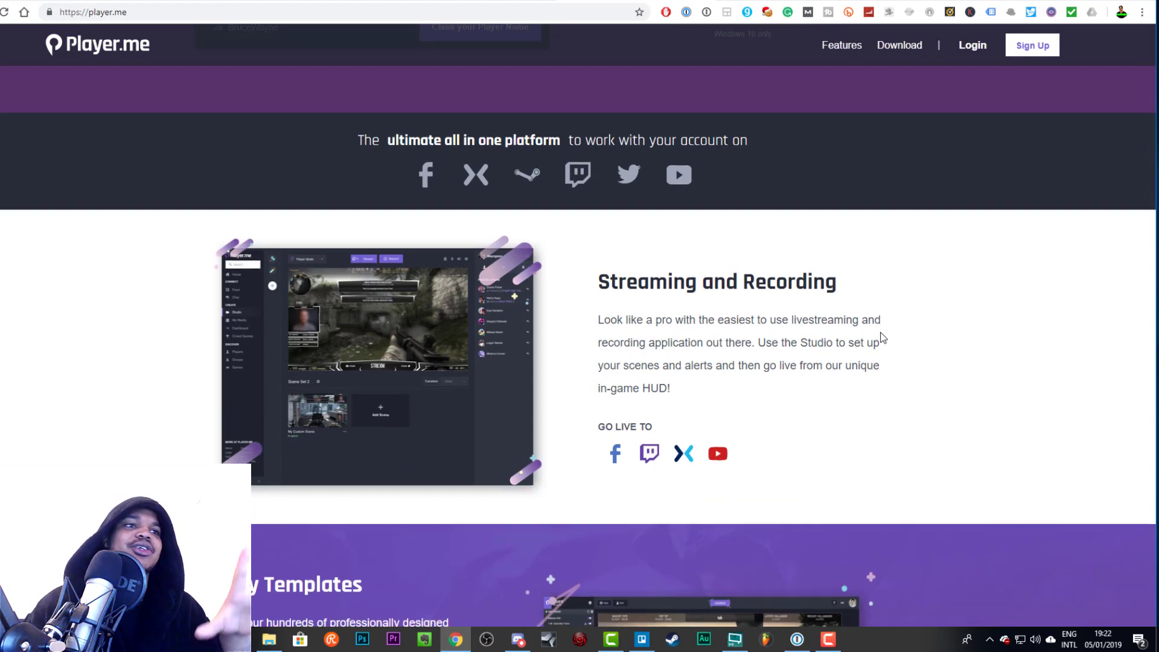
pyautogui.scroll(-3, 878, 339)
pyautogui.scroll(-3, 890, 336)
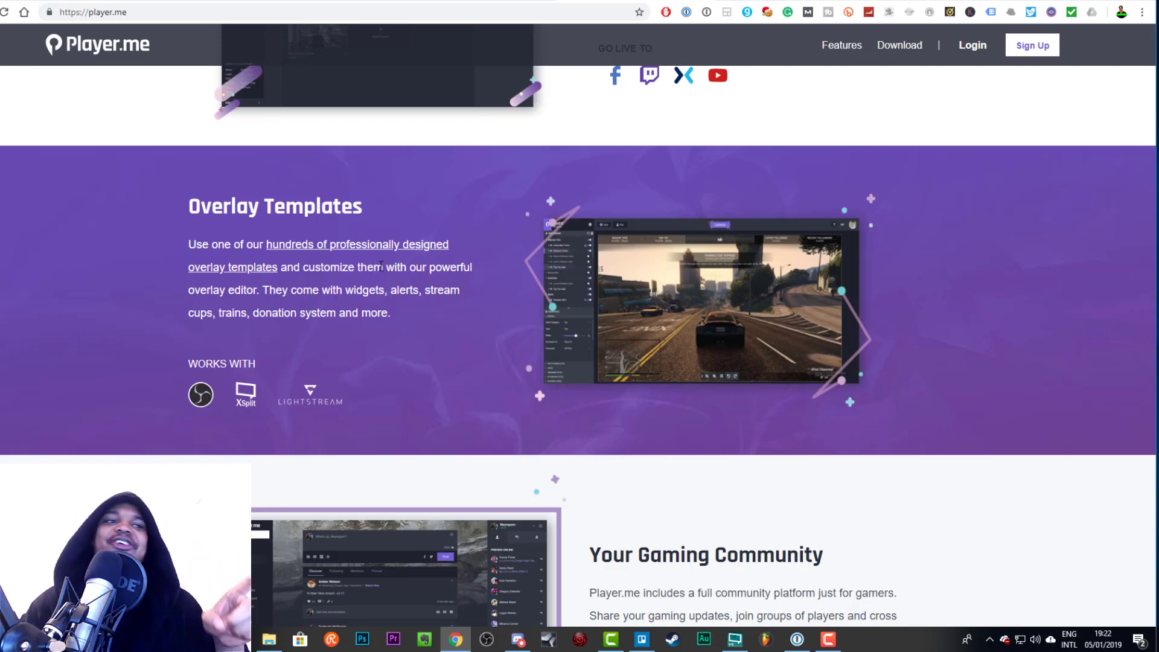
pyautogui.scroll(-3, 382, 264)
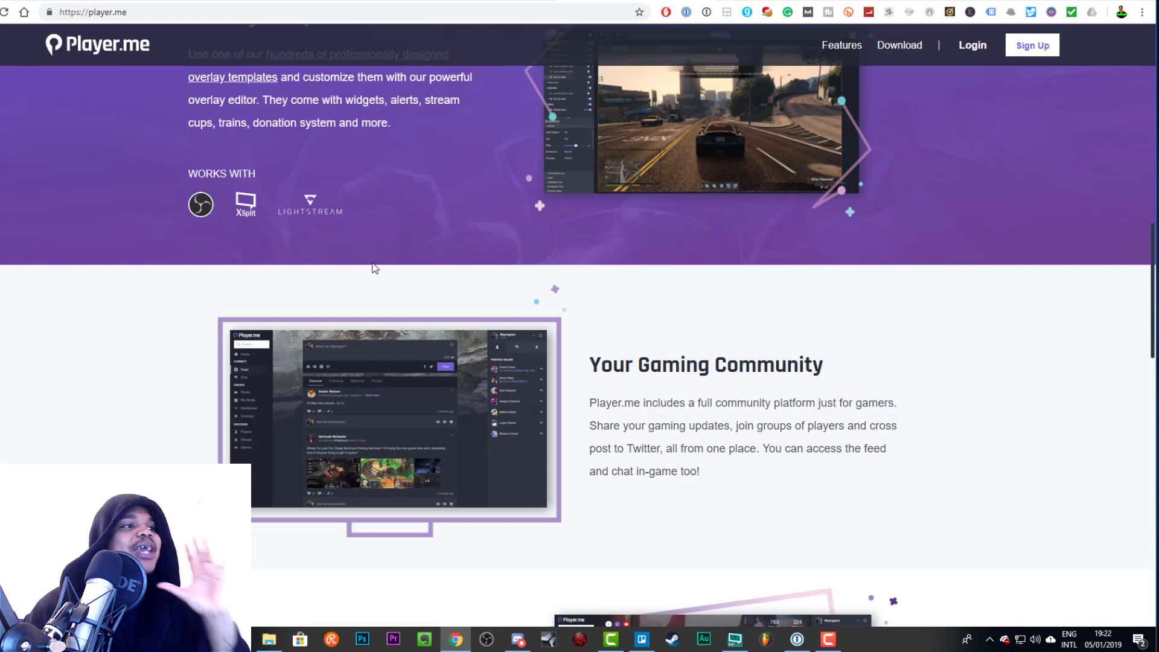
pyautogui.scroll(2, 365, 266)
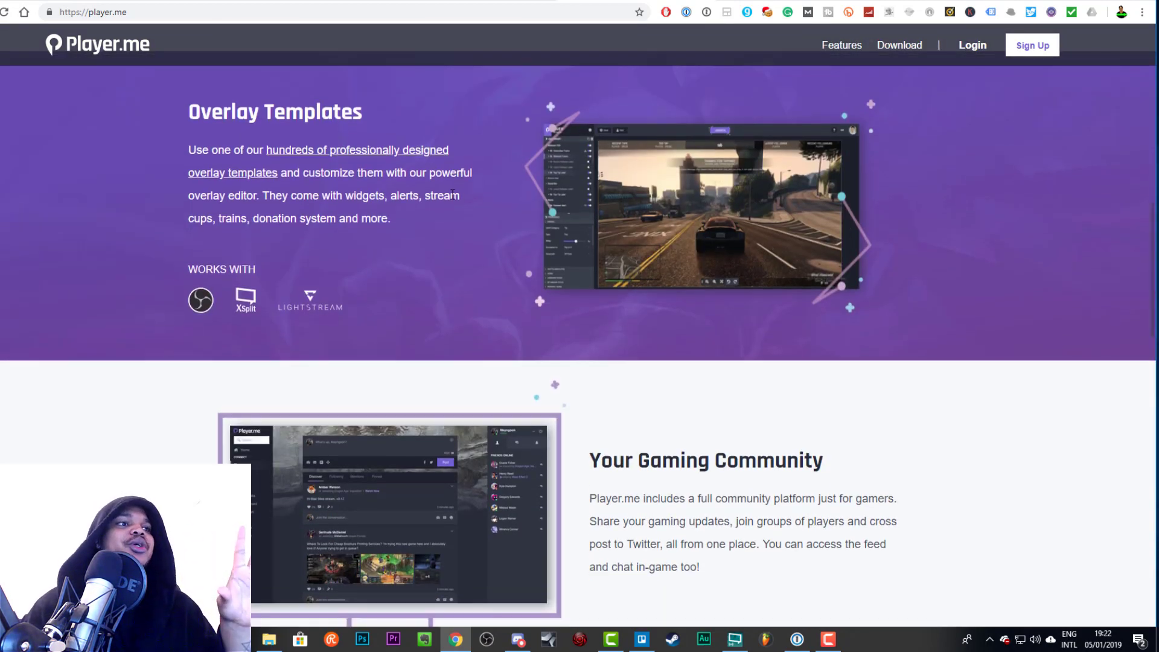
pyautogui.scroll(-8, 483, 217)
pyautogui.scroll(4, 694, 247)
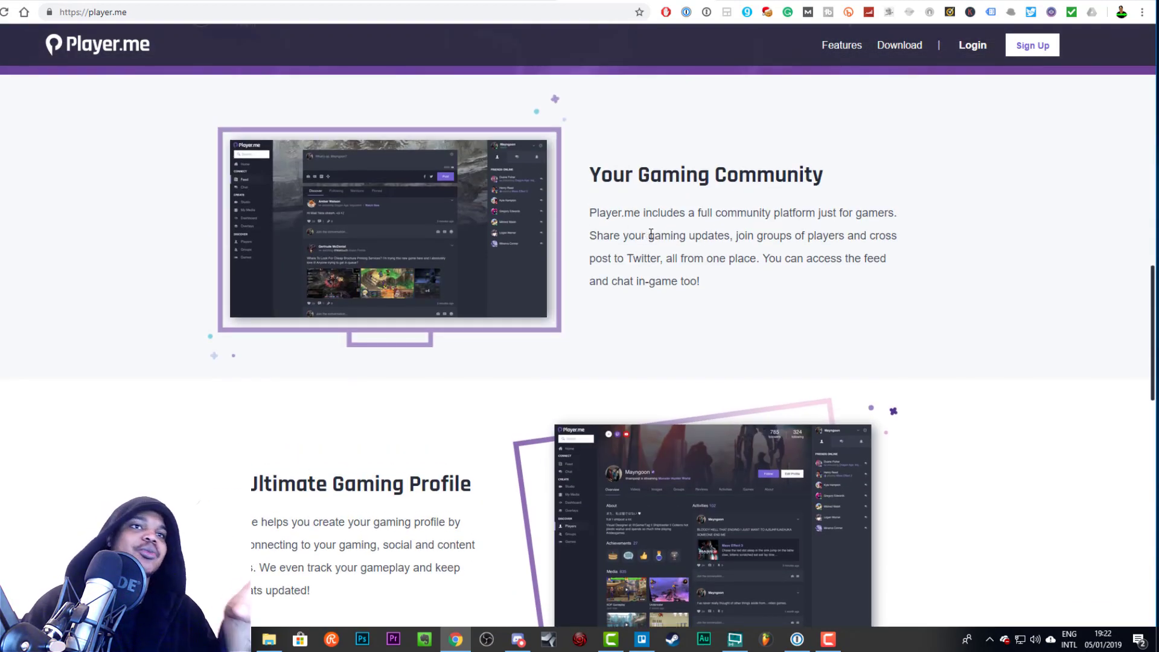
pyautogui.scroll(-2, 474, 251)
pyautogui.scroll(-5, 385, 396)
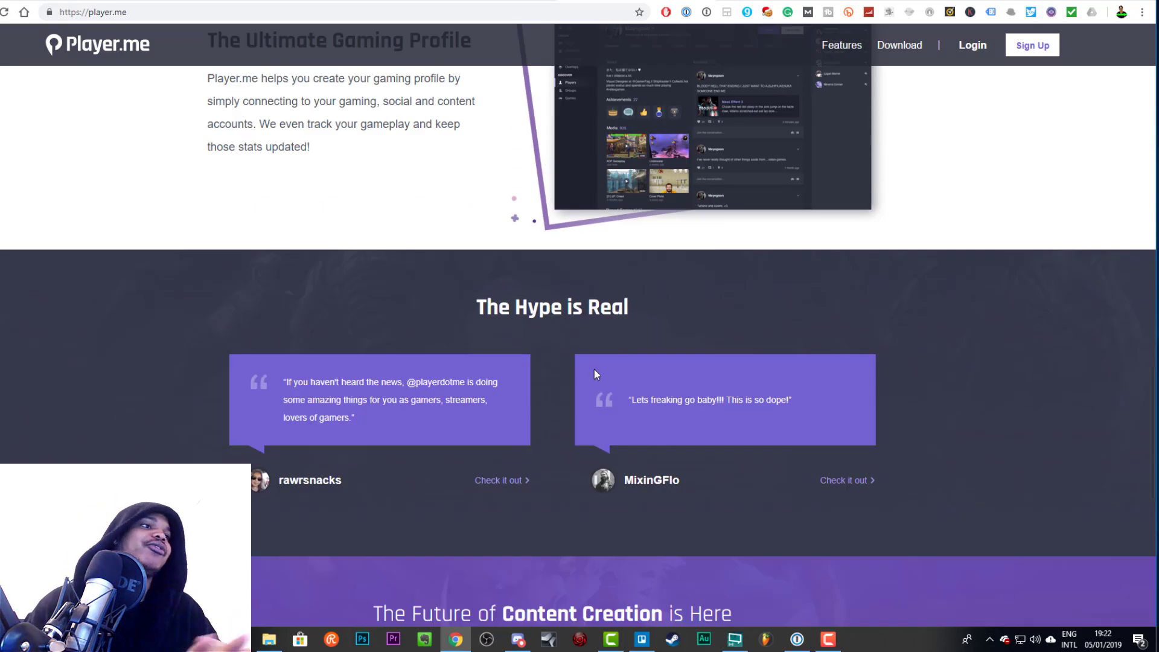
pyautogui.scroll(-5, 662, 336)
pyautogui.scroll(12, 662, 336)
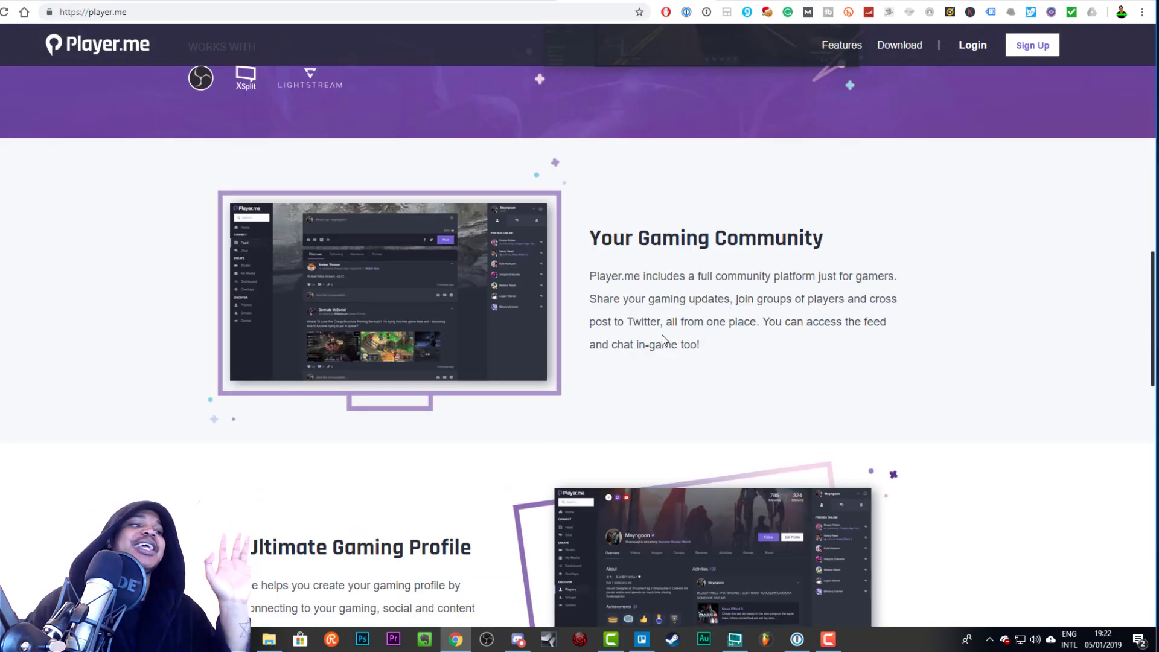
pyautogui.scroll(6, 662, 337)
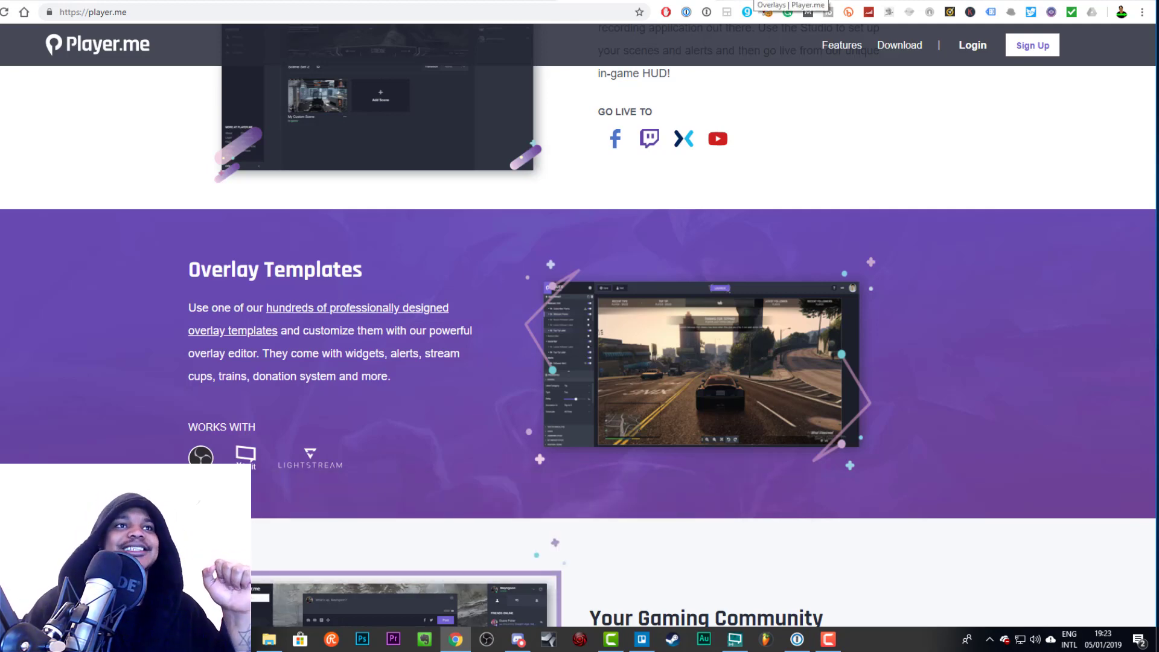
# Step: Scroll back up to the top of the Player.me home page
pyautogui.scroll(15, 895, 189)
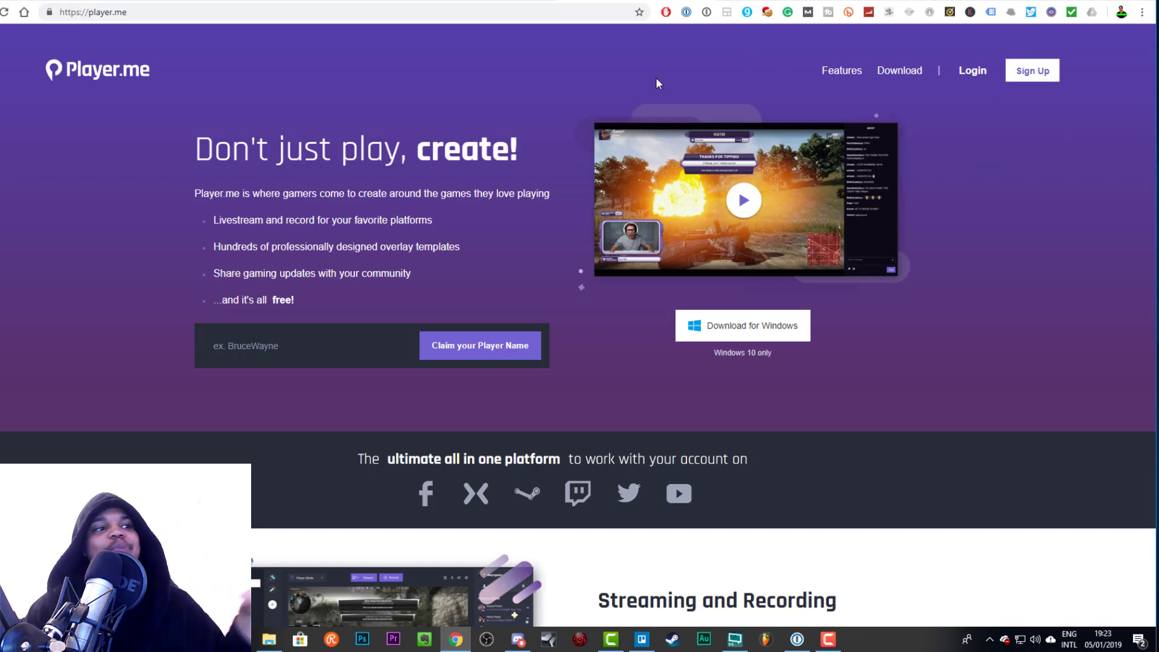
# Step: Check My Overlays, then go to the overlay catalogue and bring up options for Fortnite's Browse All link
pyautogui.click(767, 11)
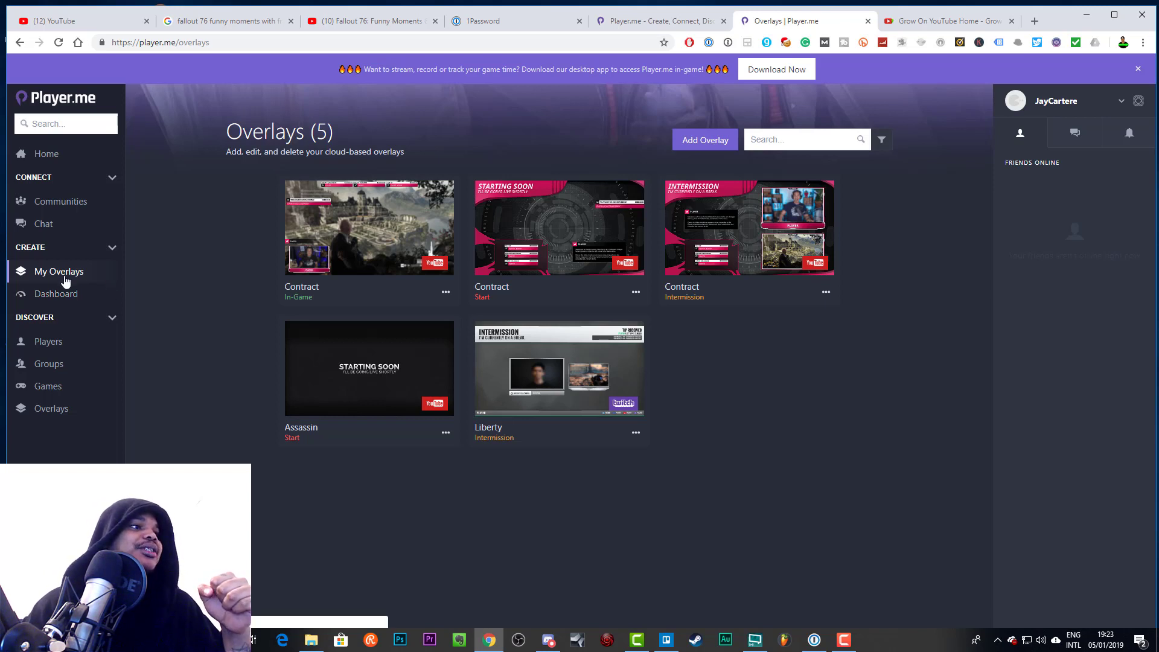
pyautogui.click(50, 409)
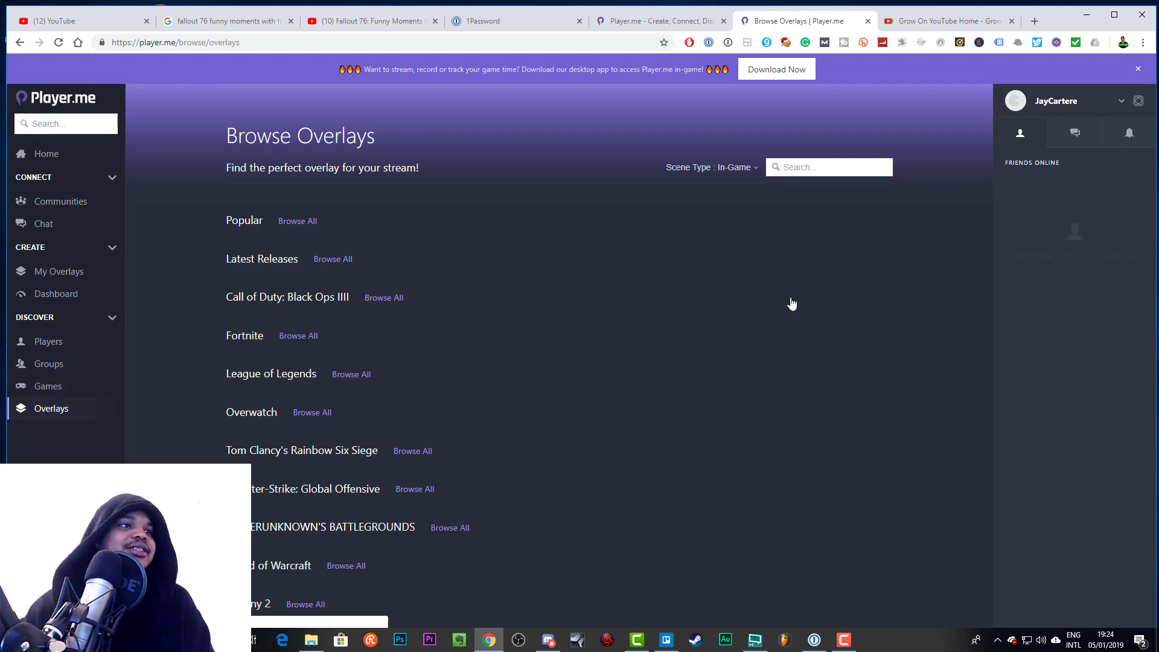
pyautogui.scroll(-4, 813, 292)
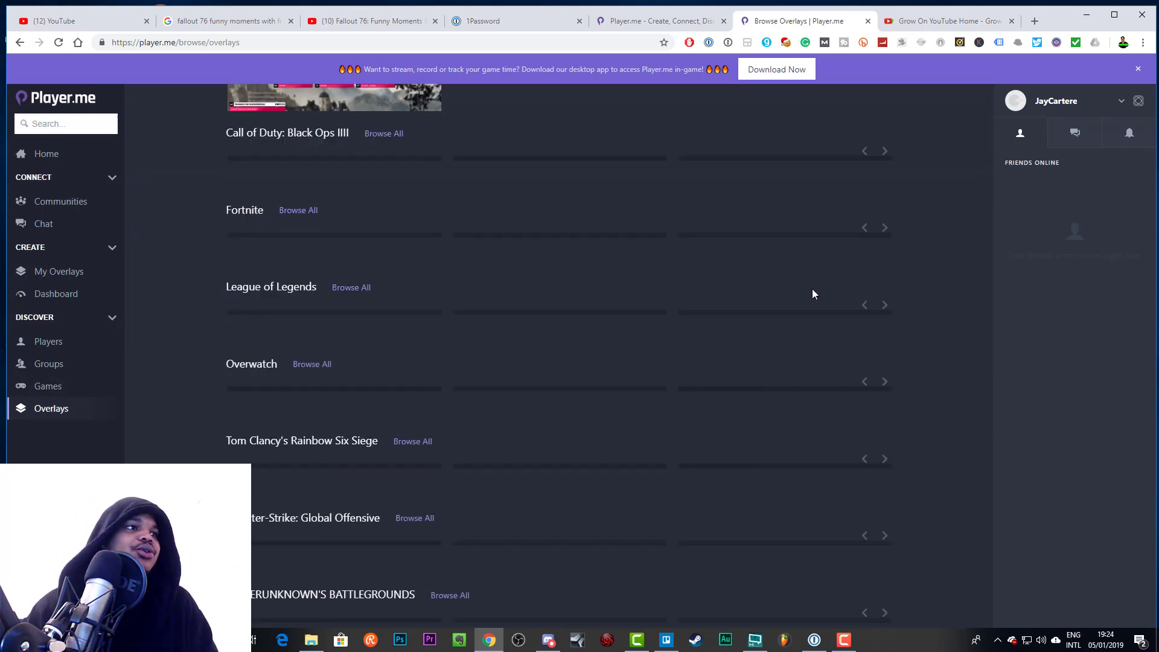
pyautogui.scroll(-2, 812, 292)
pyautogui.scroll(6, 812, 293)
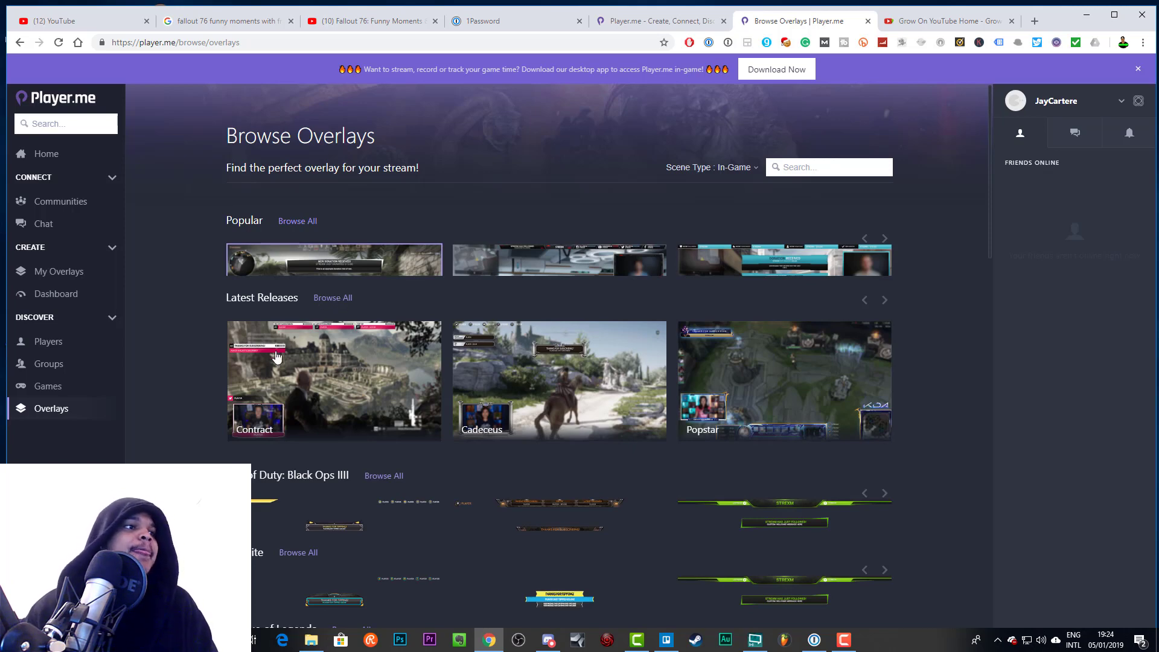
pyautogui.scroll(-10, 318, 342)
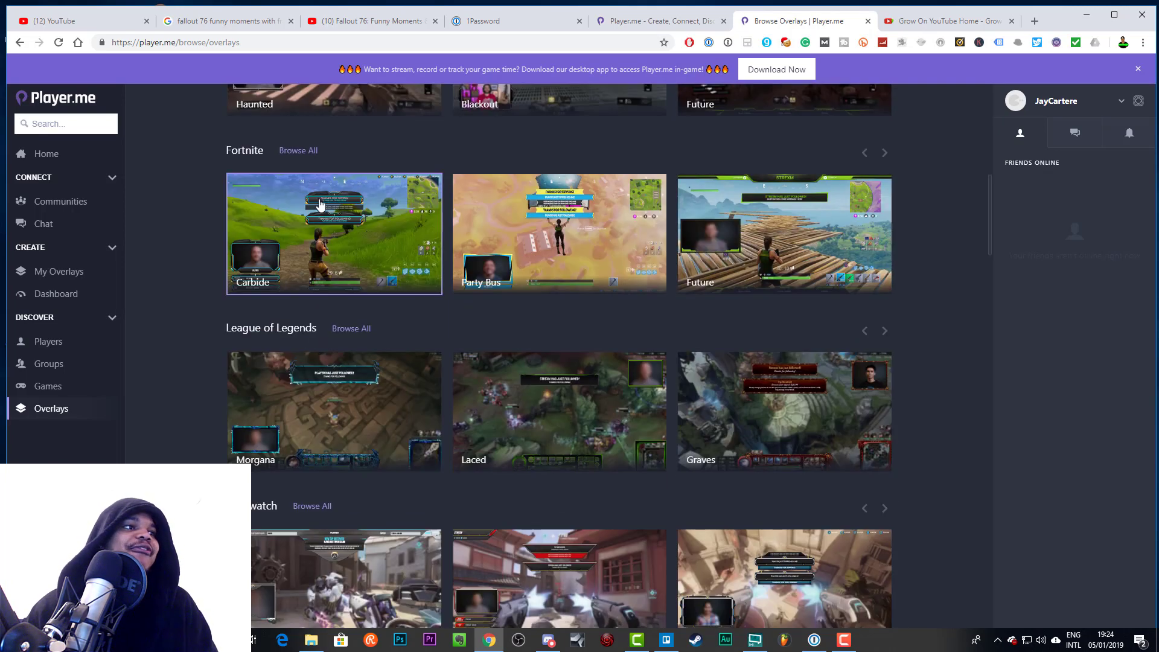
pyautogui.rightClick(309, 151)
# Step: Open all Fortnite overlays in a new tab and browse designs like Ace, Fusion Core, Brink and Vex
pyautogui.click(340, 162)
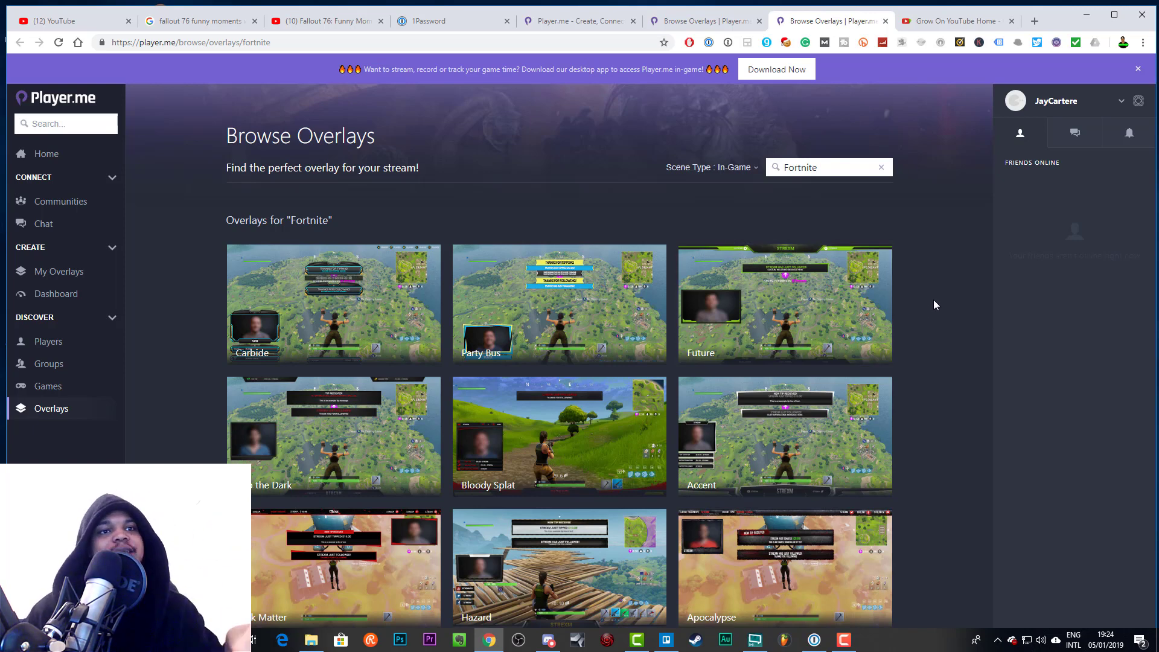
pyautogui.scroll(-4, 948, 293)
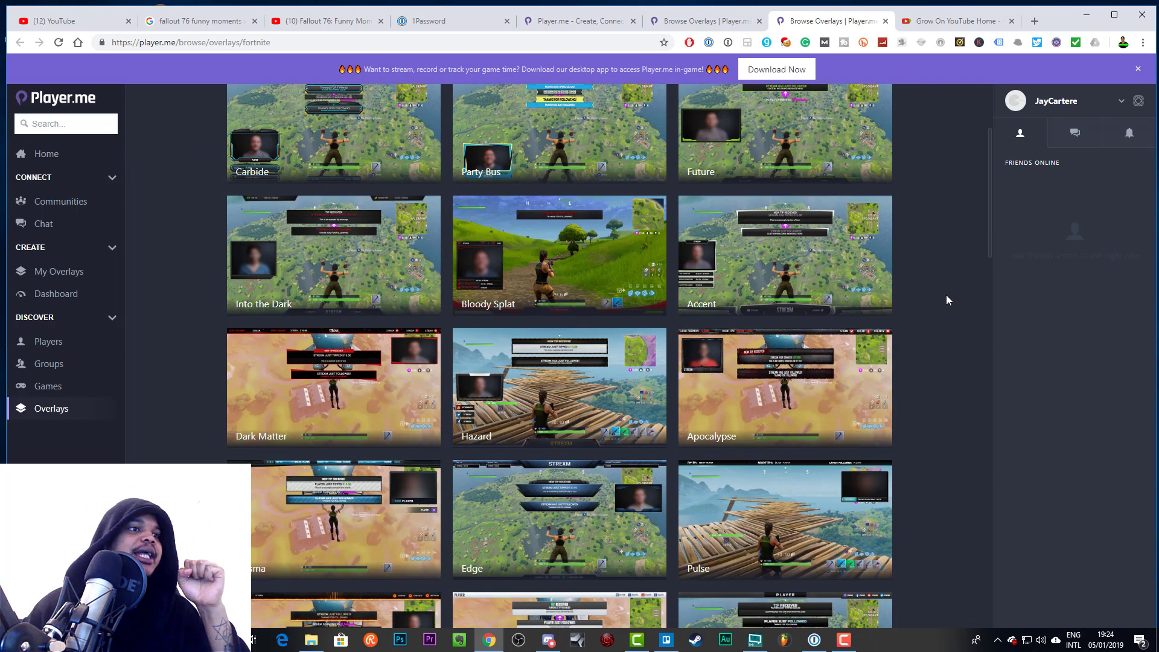
pyautogui.scroll(3, 946, 295)
pyautogui.scroll(-1, 922, 181)
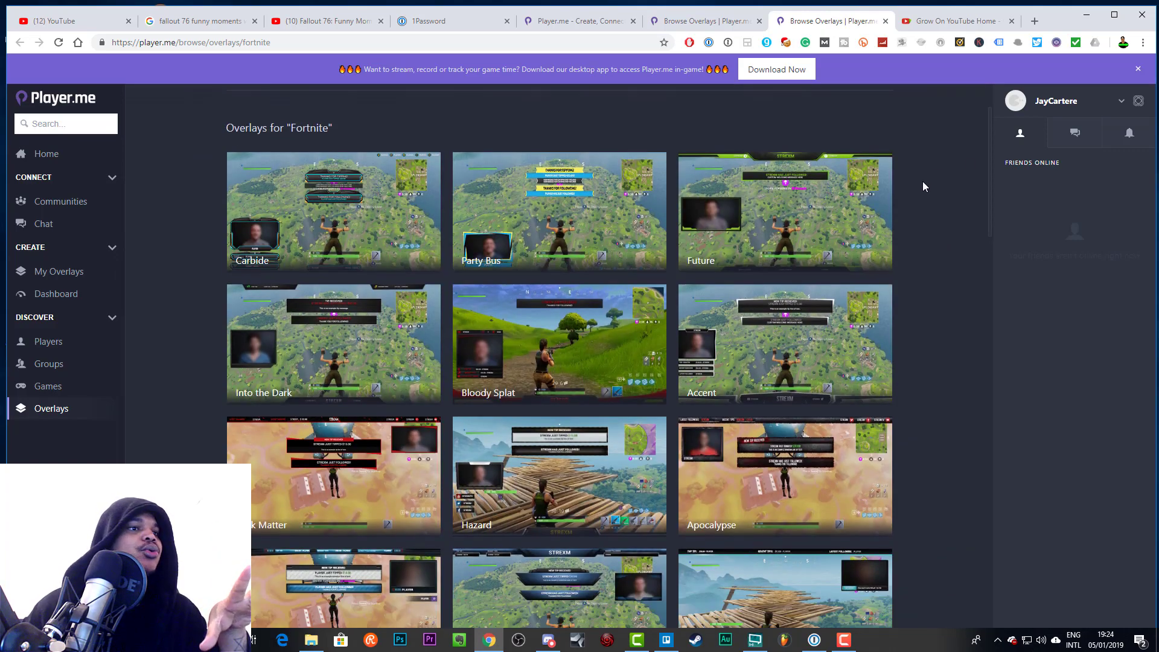
pyautogui.scroll(-4, 921, 184)
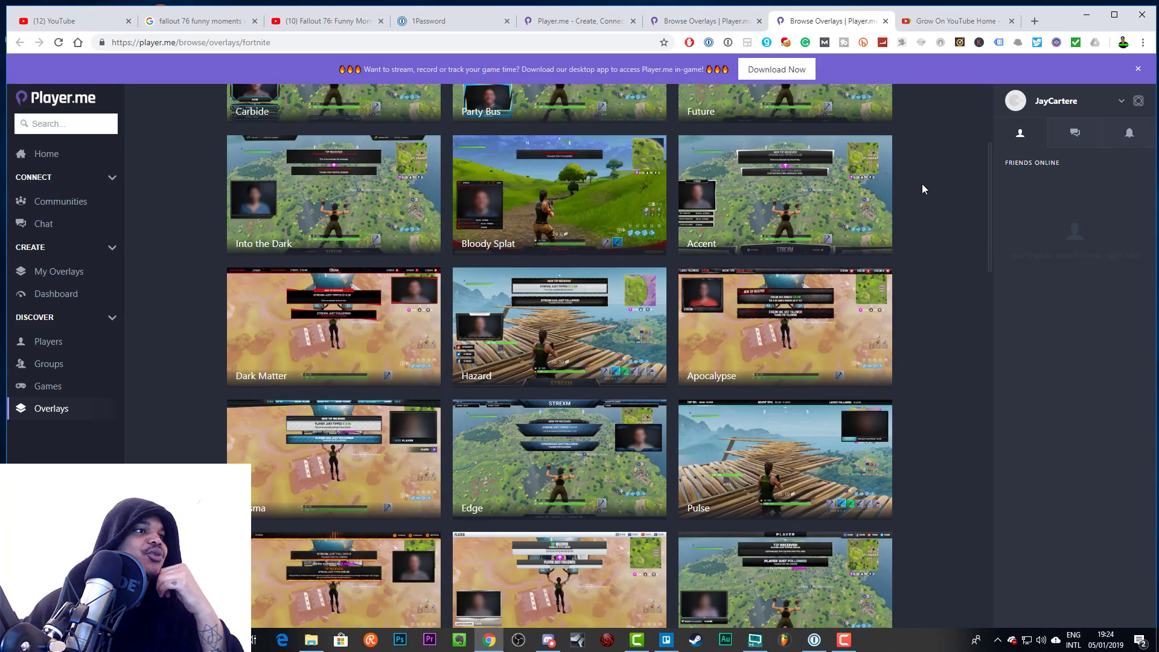
pyautogui.scroll(-4, 921, 183)
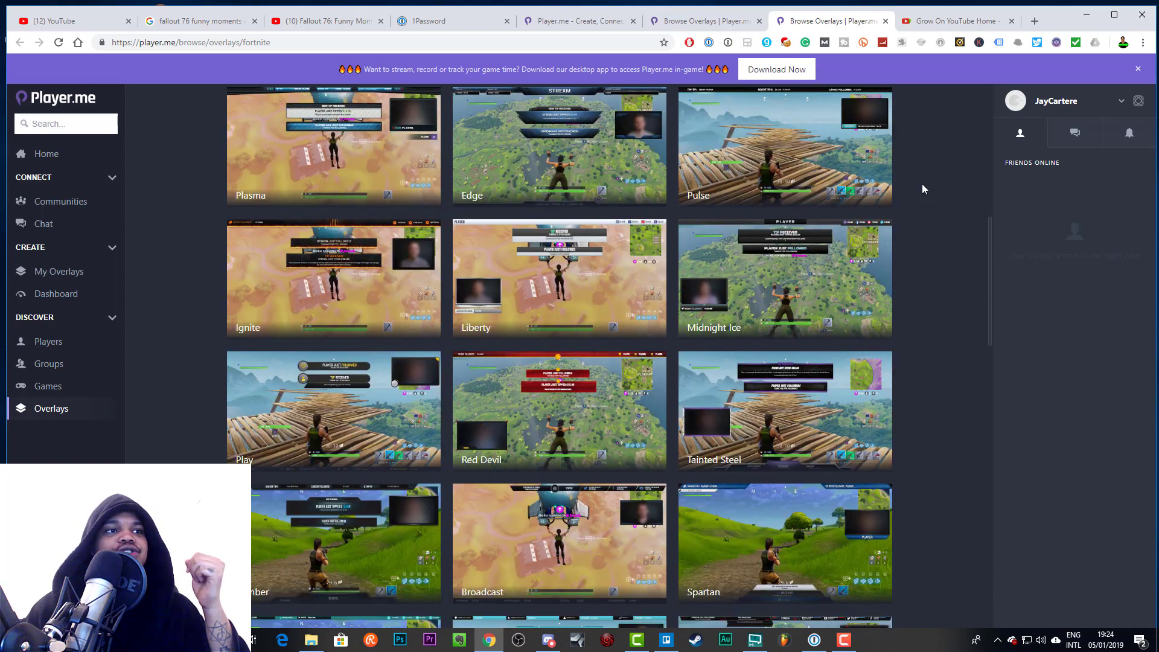
pyautogui.scroll(-3, 921, 184)
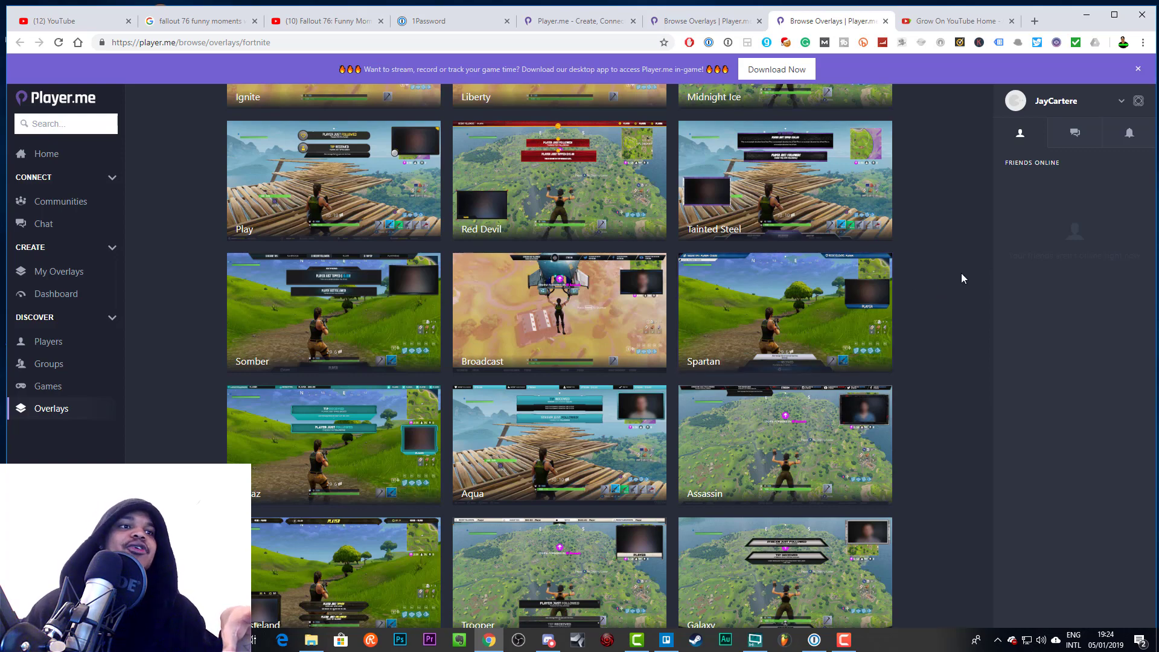
pyautogui.scroll(-4, 961, 278)
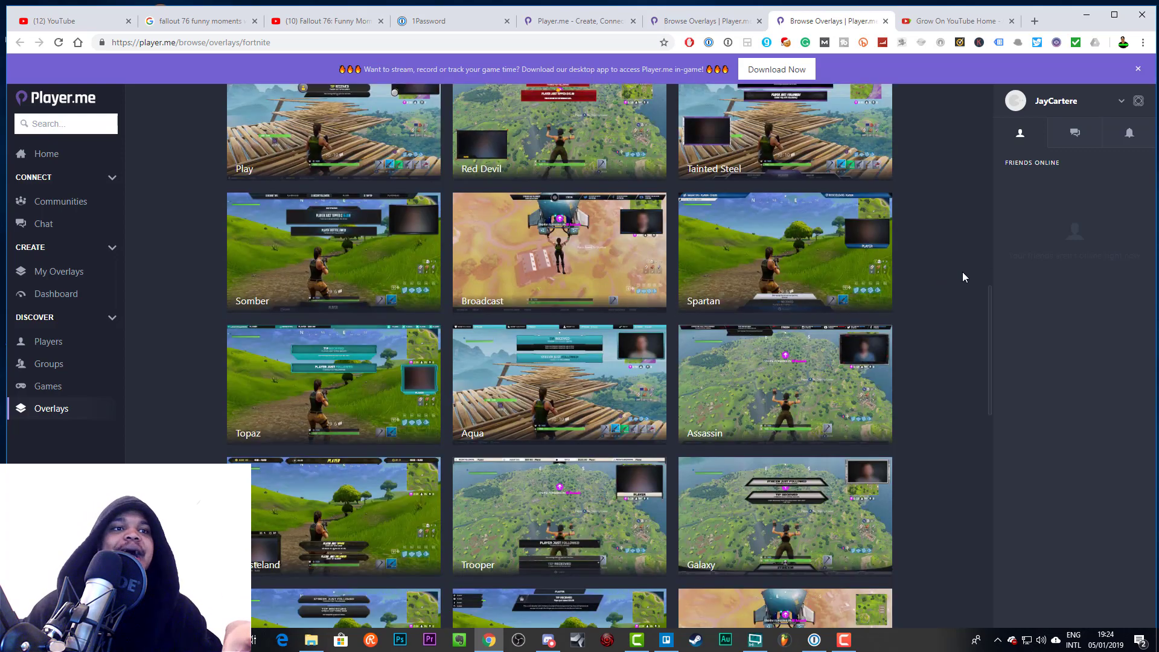
pyautogui.scroll(-10, 963, 277)
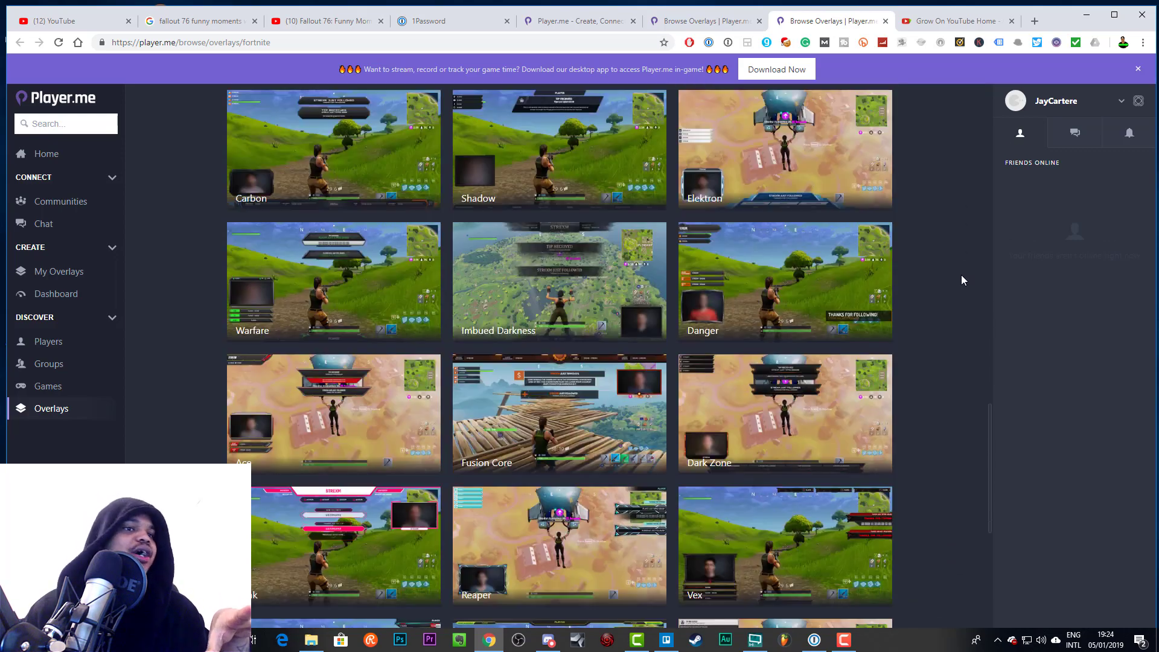
pyautogui.scroll(-3, 962, 279)
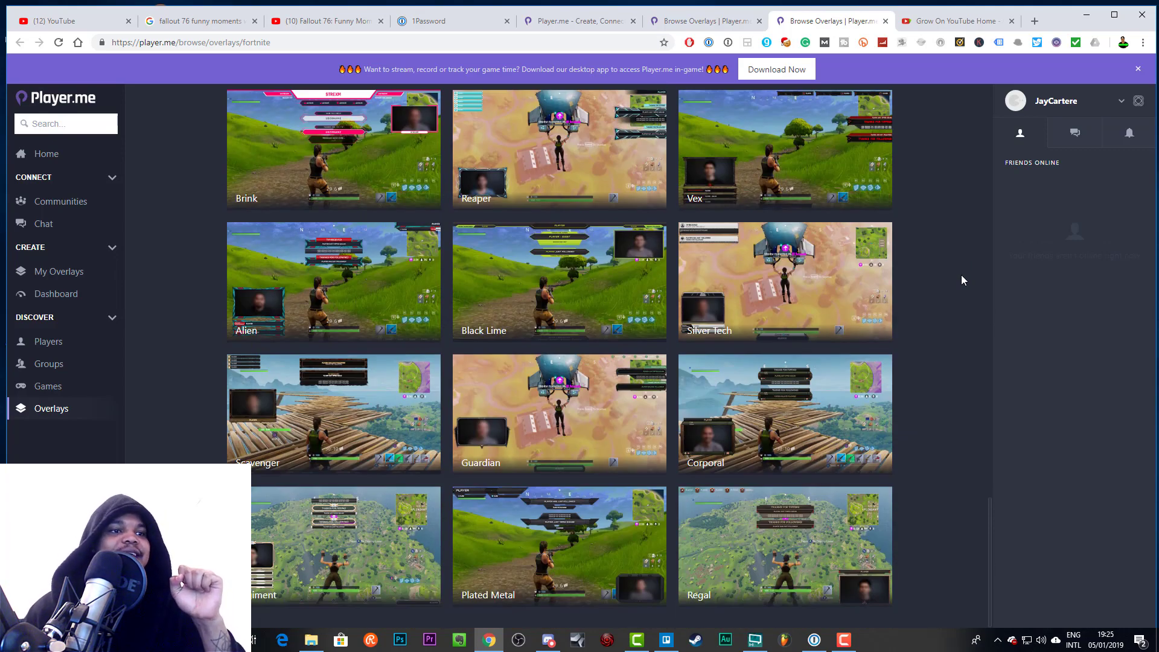
pyautogui.scroll(-6, 960, 276)
pyautogui.scroll(-1, 962, 277)
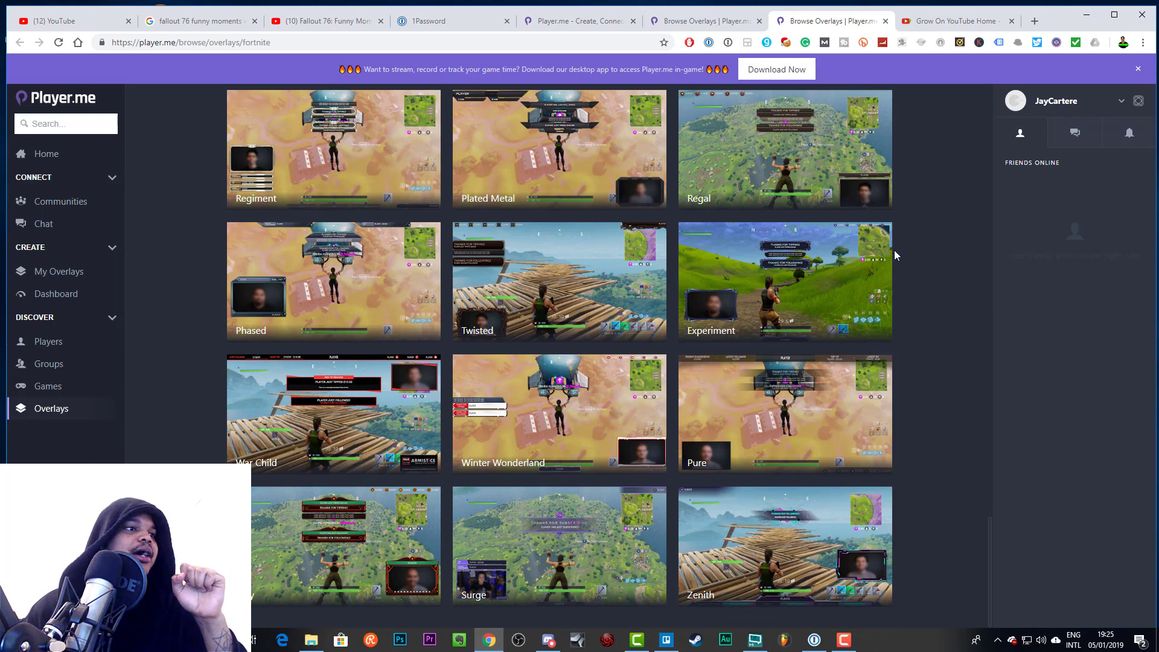
pyautogui.scroll(-5, 907, 227)
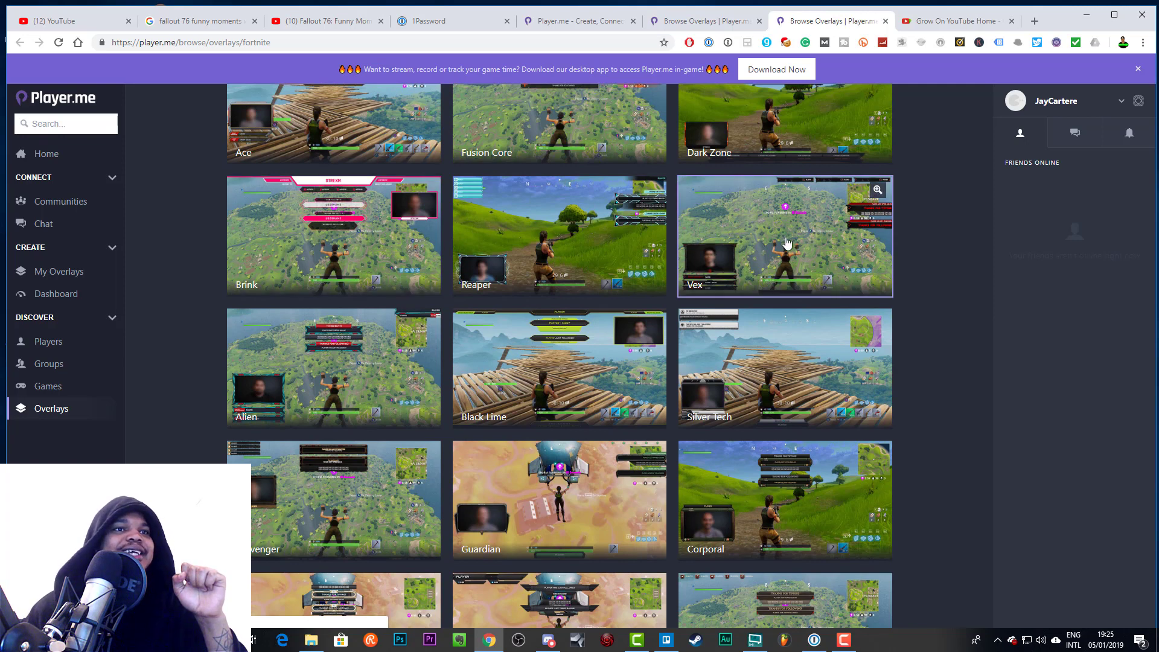
pyautogui.scroll(2, 828, 234)
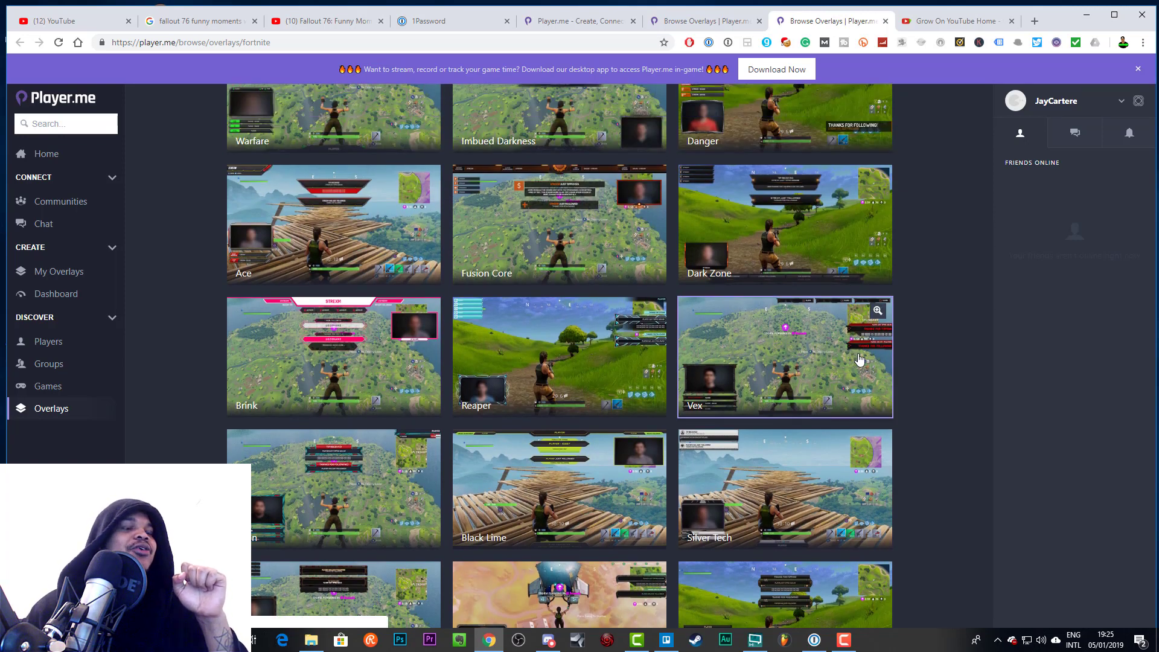
# Step: After a look at Vex, open the Future overlay page and review its In-Game, Start and Intermission designs
pyautogui.click(860, 360)
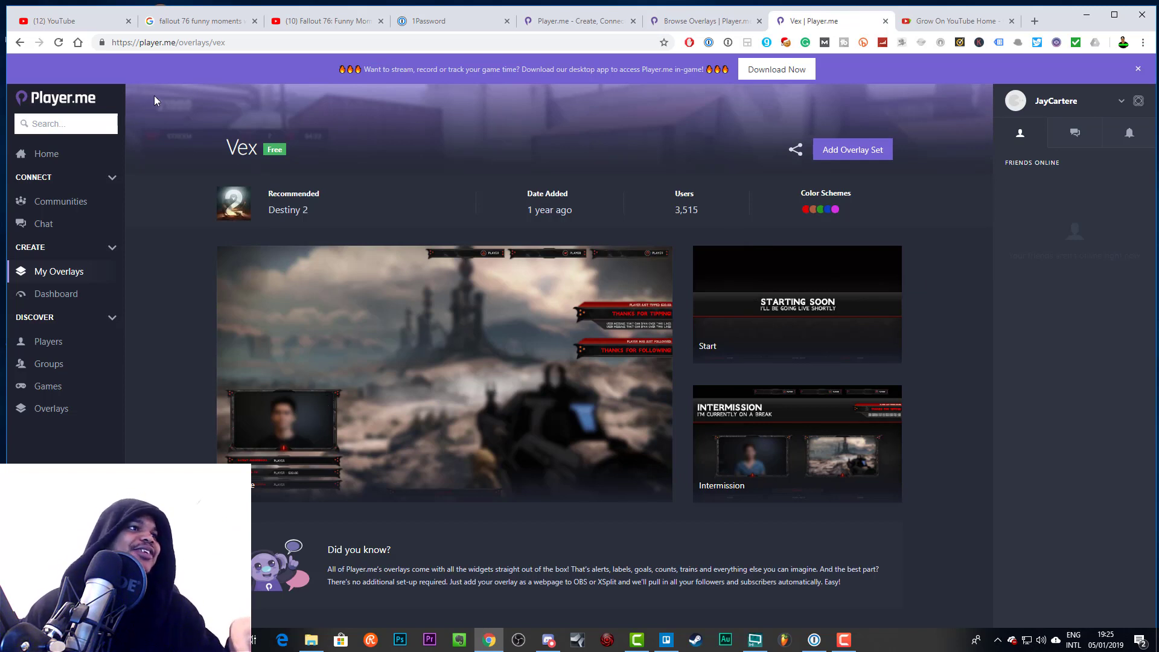
pyautogui.click(17, 41)
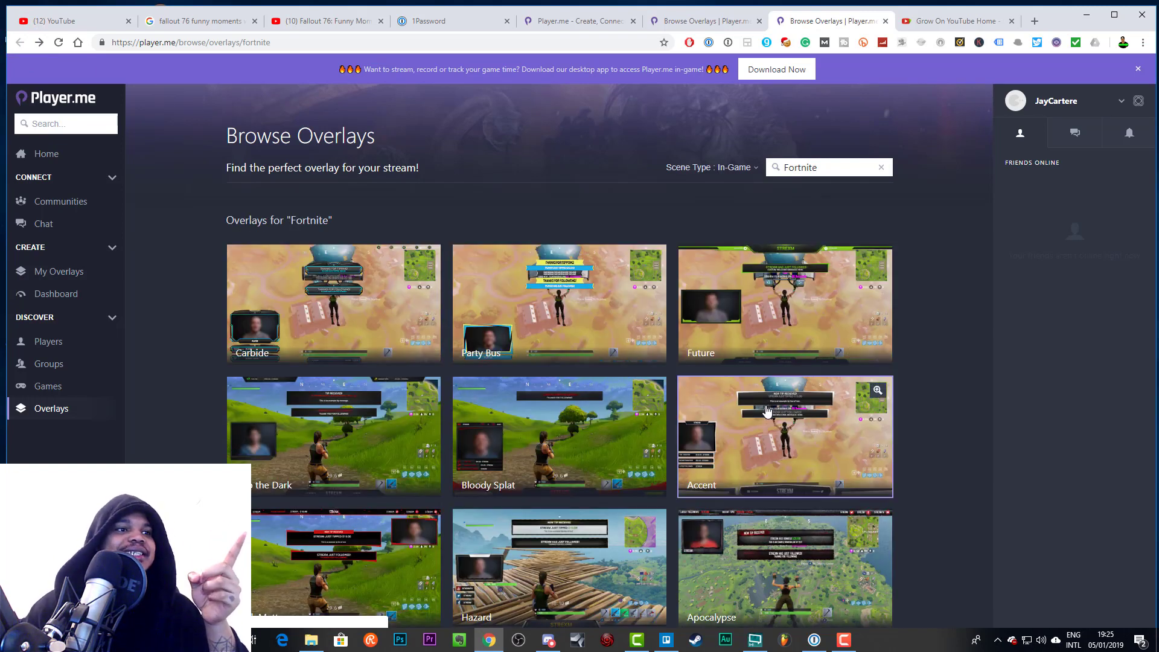
pyautogui.click(849, 328)
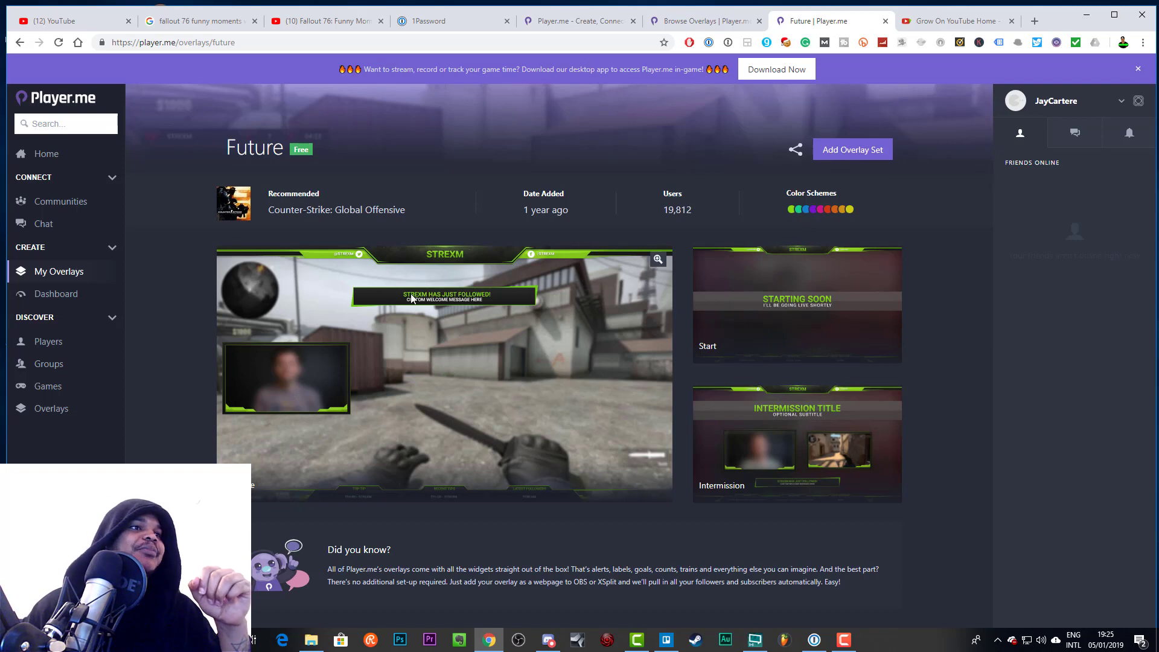
pyautogui.scroll(-6, 937, 360)
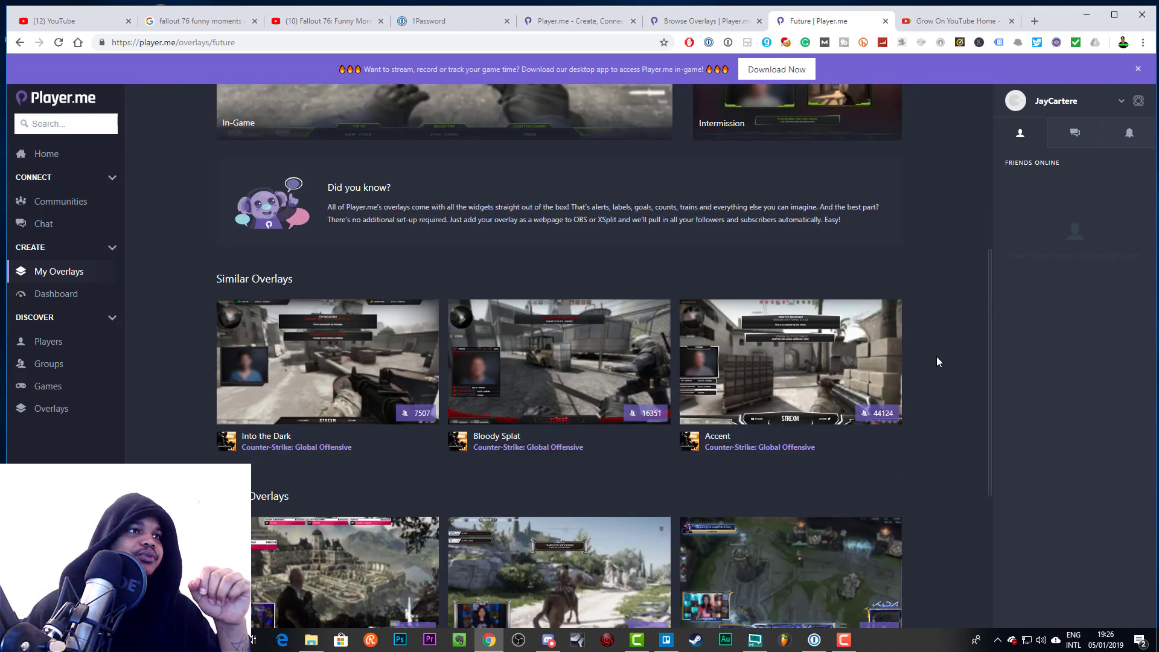
pyautogui.scroll(6, 936, 361)
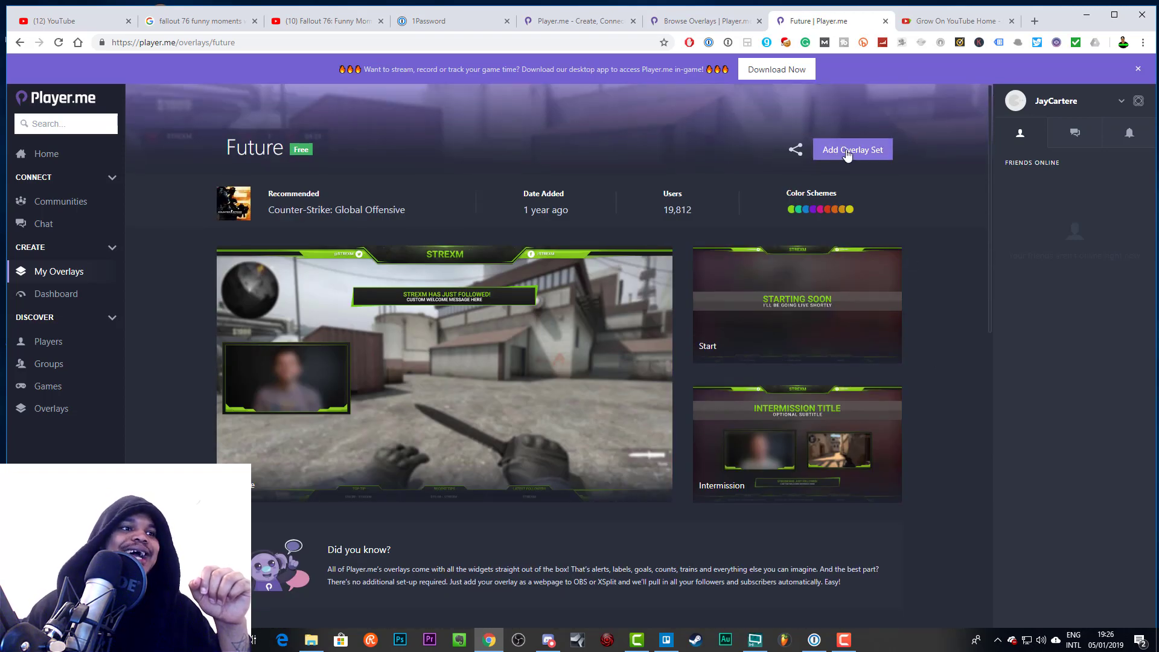
pyautogui.scroll(-1, 435, 534)
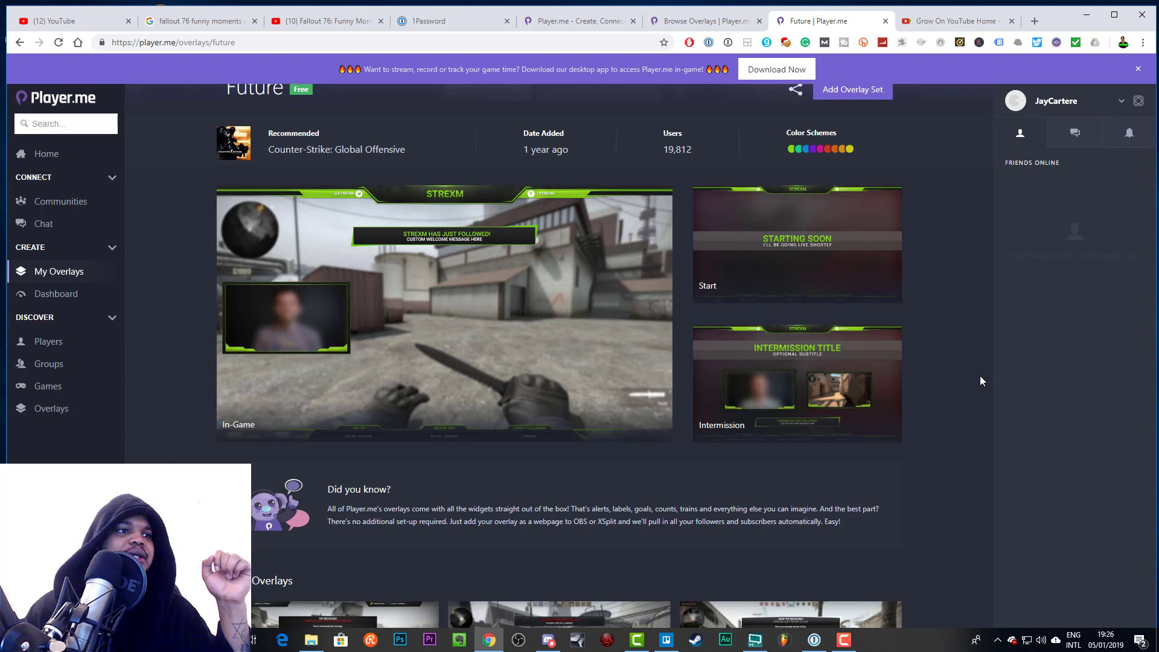
pyautogui.scroll(1, 979, 380)
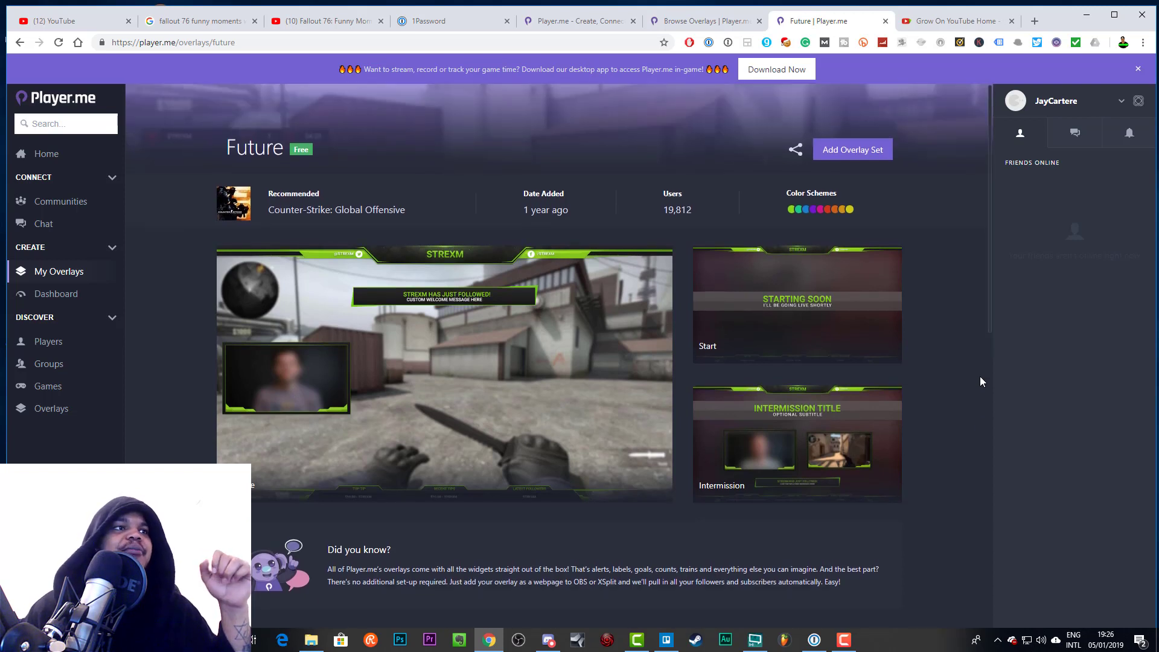
# Step: Add the three-overlay Future set to the account with the YouTube Live starting template
pyautogui.click(879, 149)
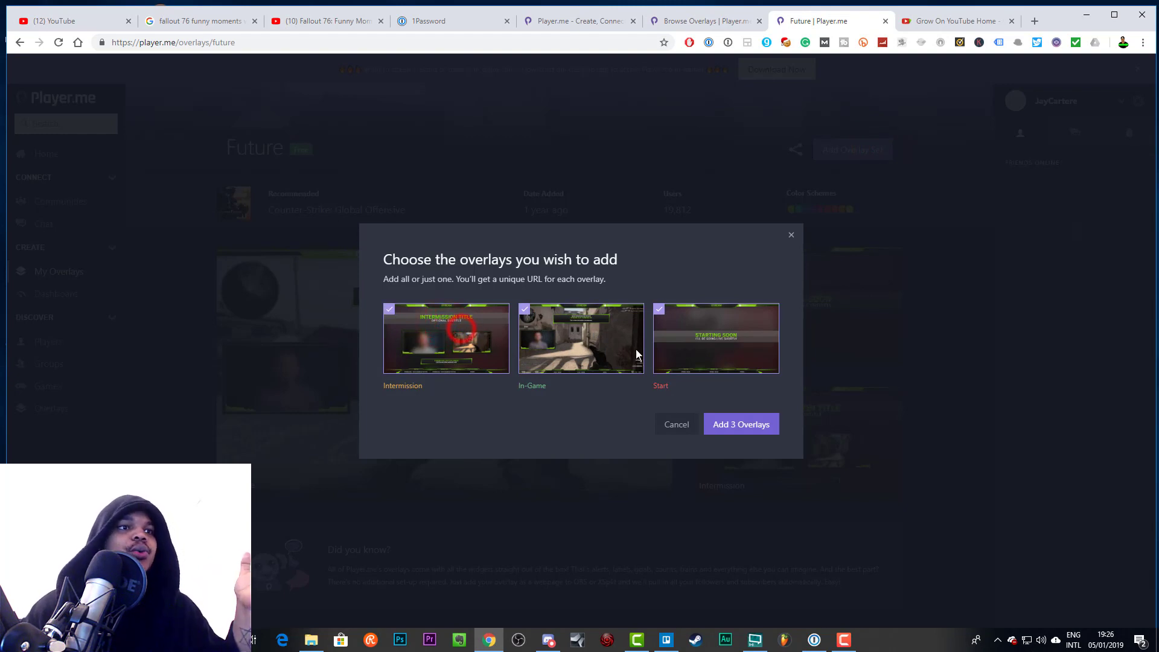
pyautogui.click(742, 424)
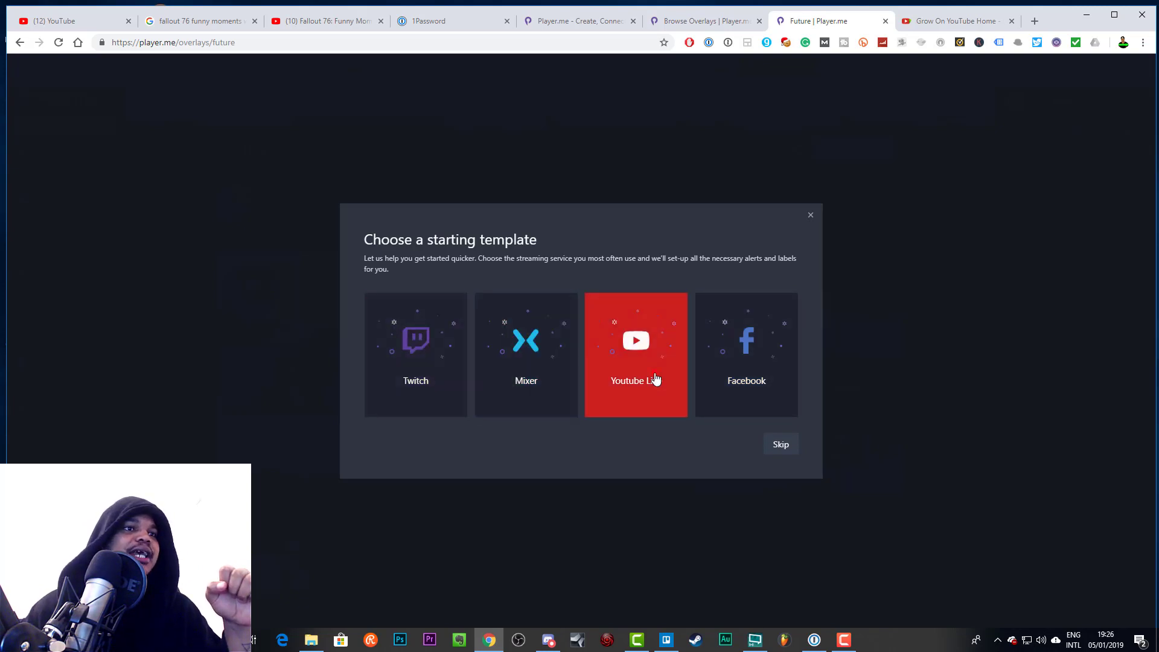
pyautogui.click(656, 378)
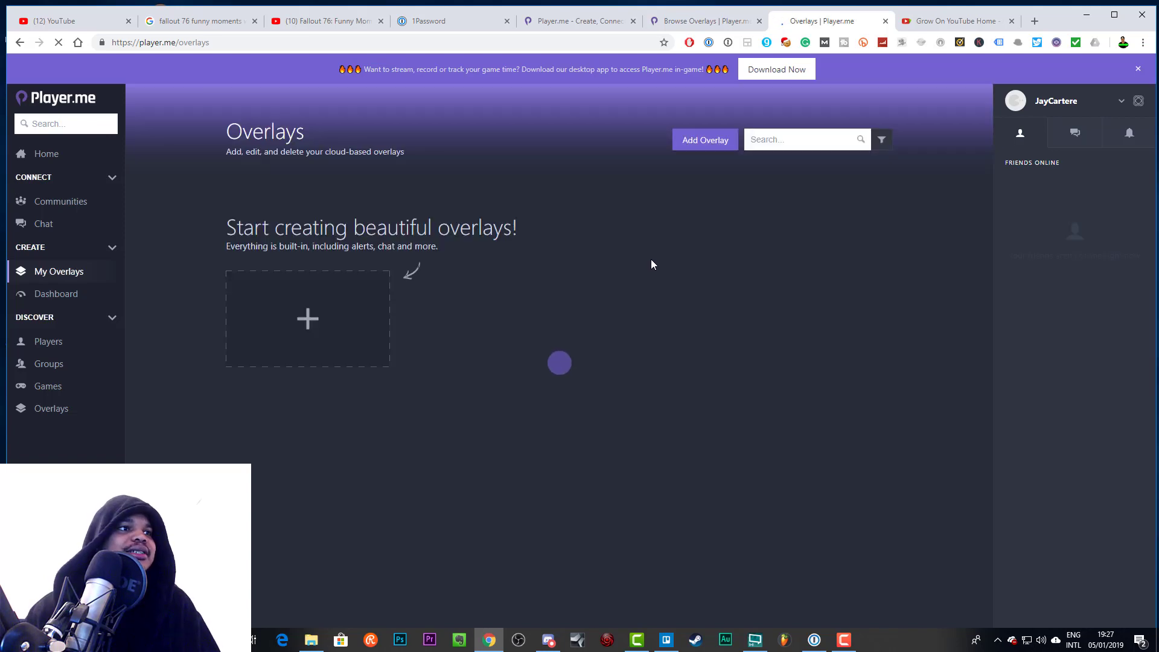
# Step: Open the Future In-Game tile in the editor, showing Alerts, Top Bar, Bottom Bar and Webcam widgets
pyautogui.moveTo(557, 222)
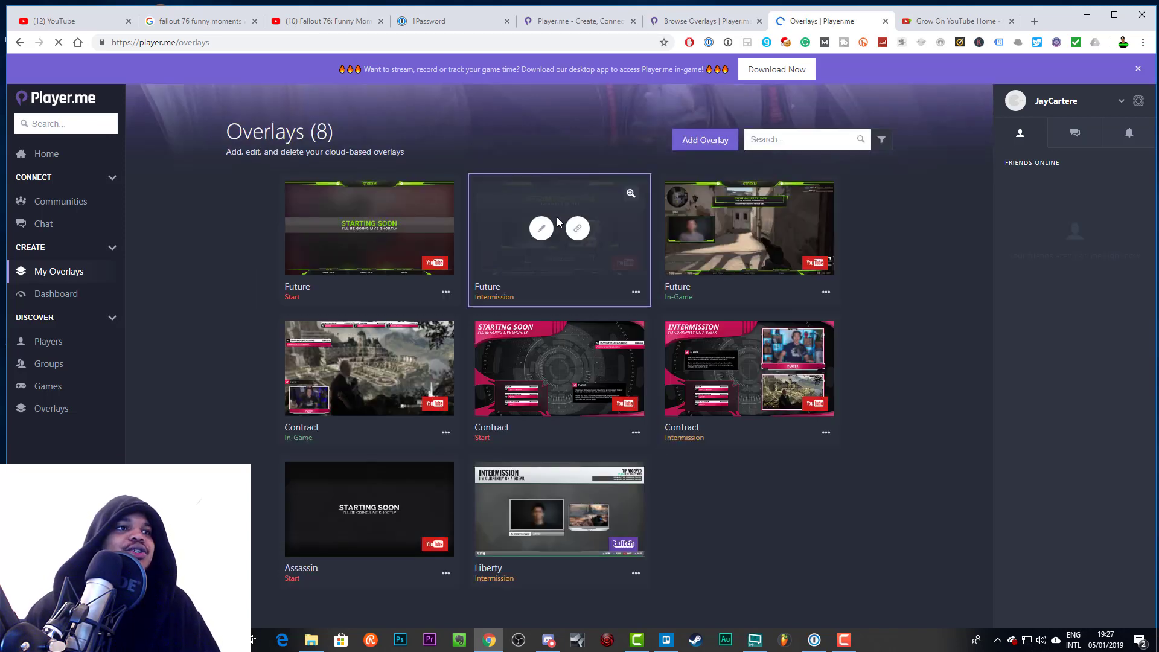
pyautogui.moveTo(432, 205)
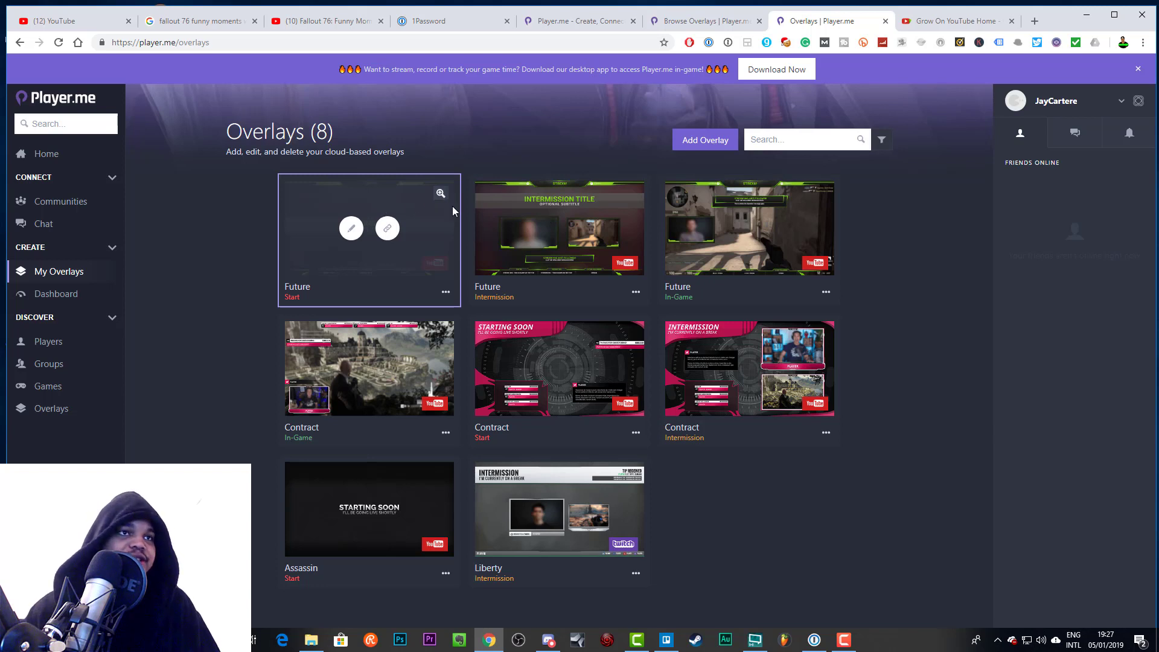
pyautogui.moveTo(686, 241)
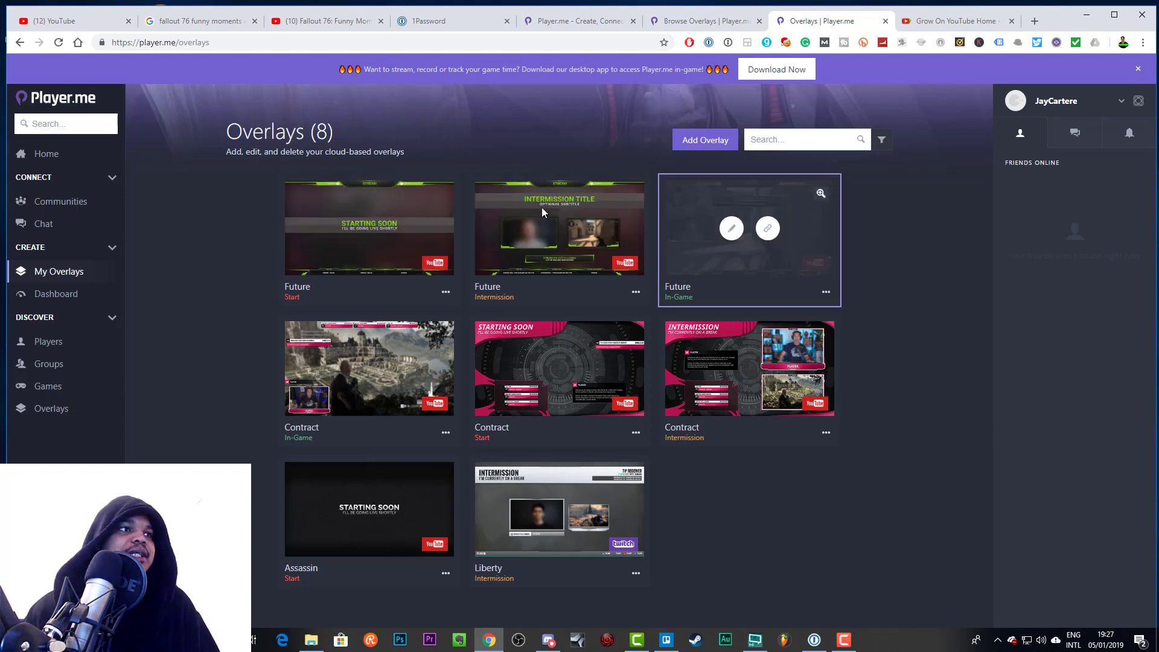
pyautogui.moveTo(693, 208)
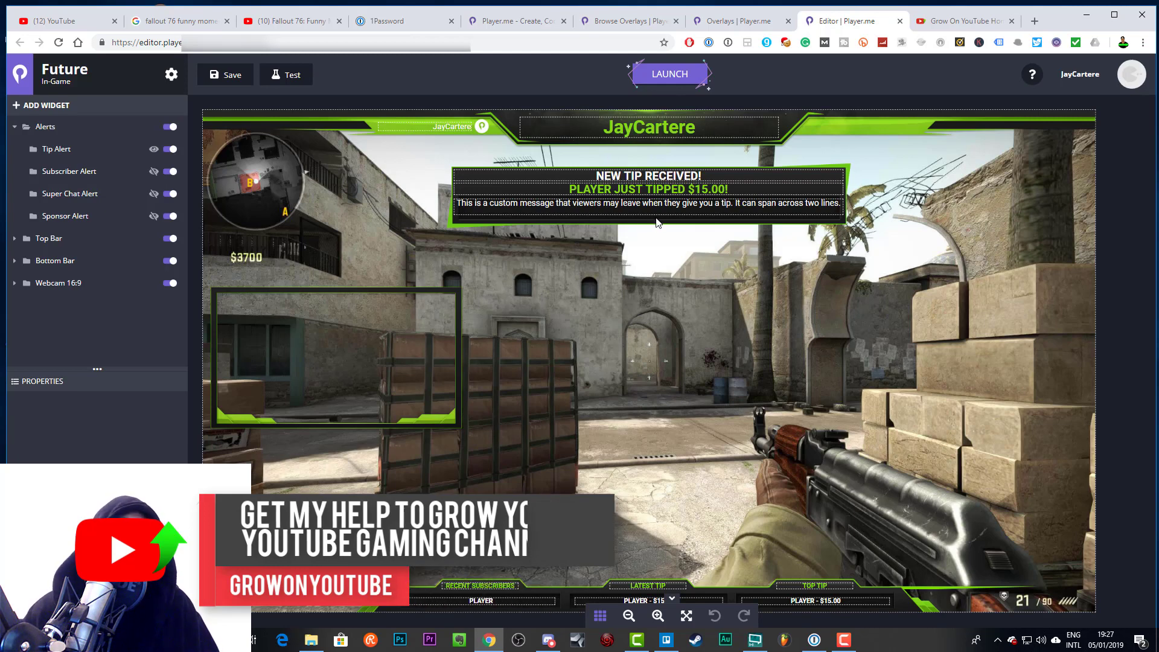
# Step: Toggle the Subscriber and Tip Alert visibility to preview the subscriber alert, then restore the tip alert
pyautogui.scroll(-1, 680, 266)
pyautogui.scroll(1, 607, 284)
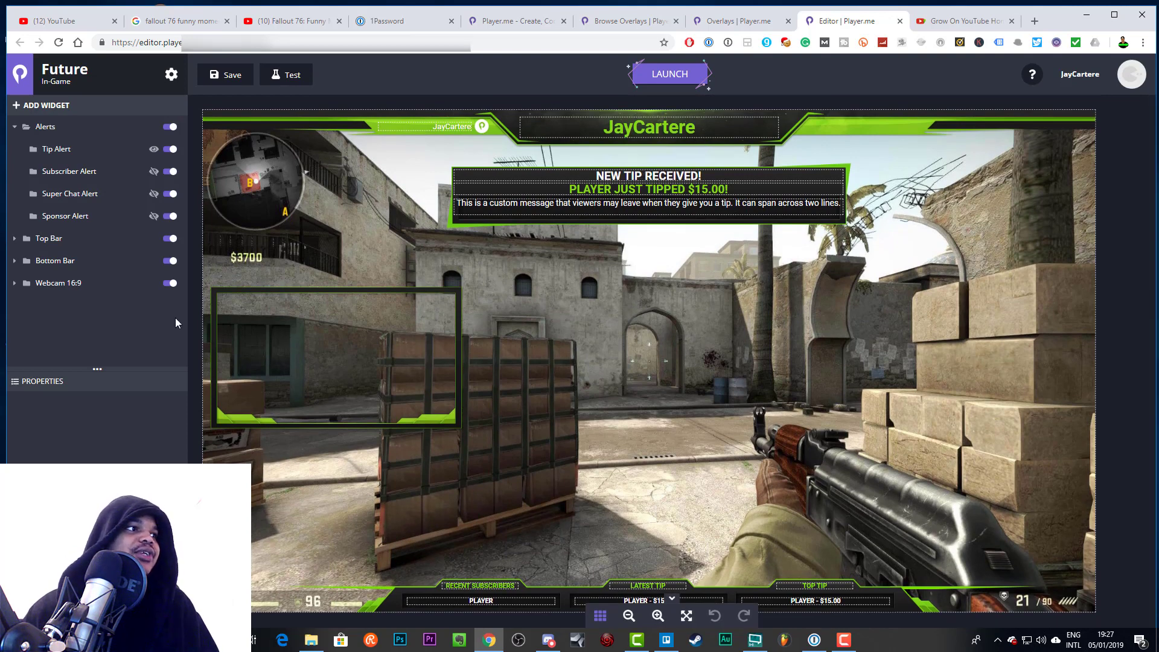
pyautogui.click(154, 172)
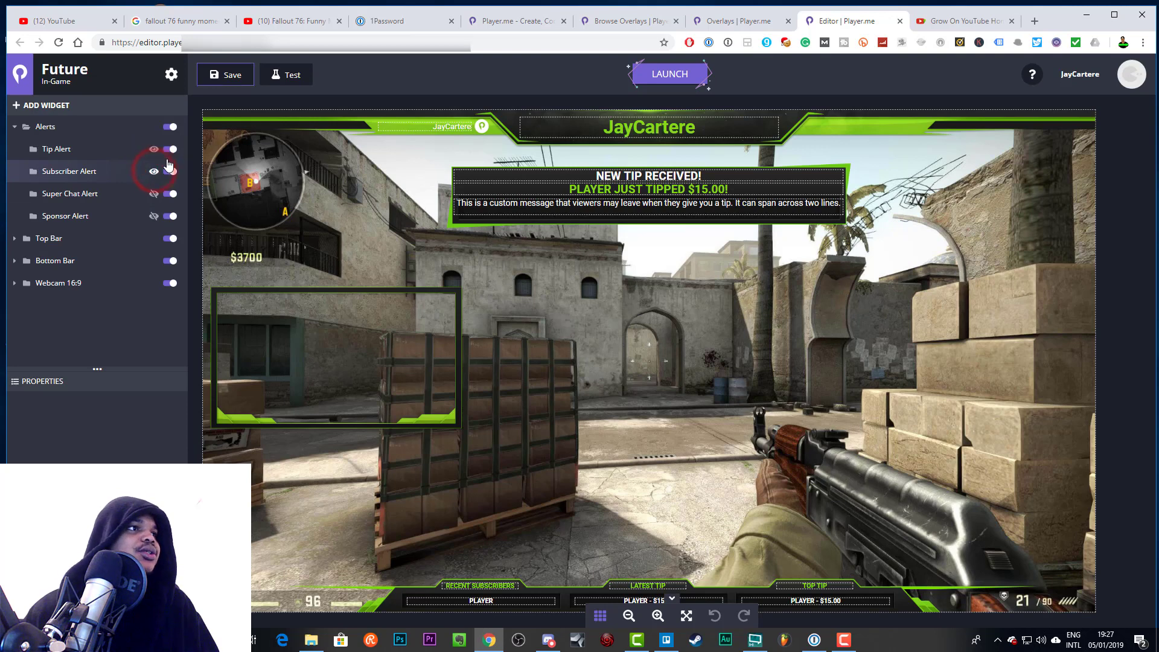
pyautogui.click(154, 150)
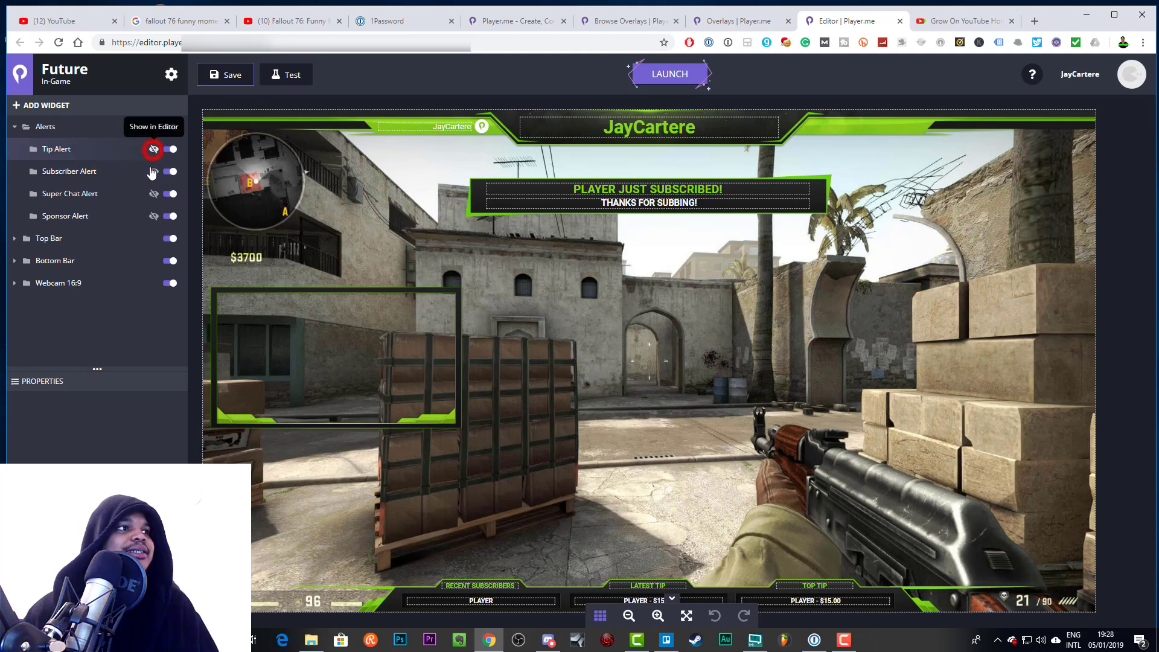
pyautogui.click(154, 149)
pyautogui.click(152, 171)
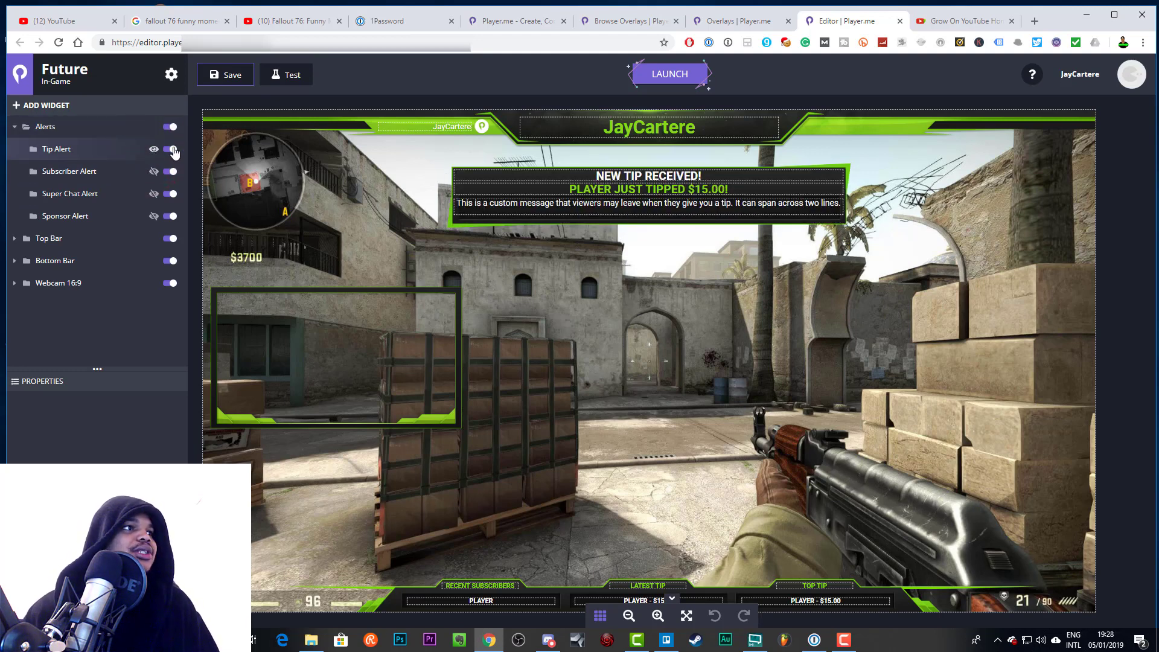
pyautogui.click(172, 149)
pyautogui.click(172, 149)
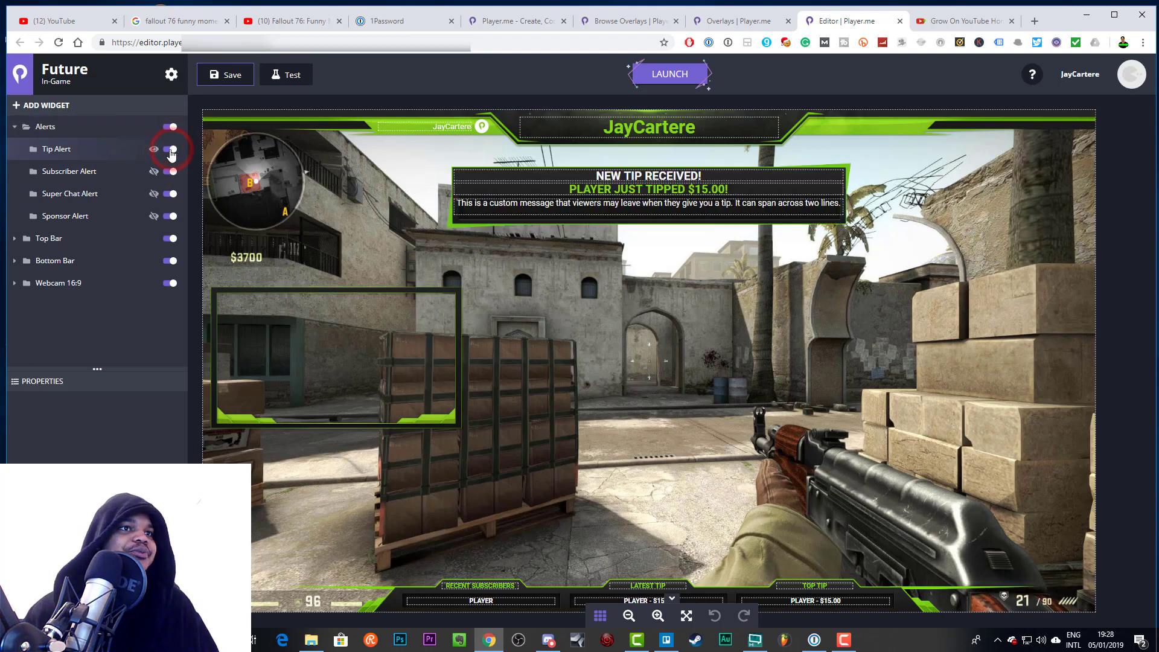
# Step: Move the tip alert about 97 px lower on the overlay canvas
pyautogui.click(635, 188)
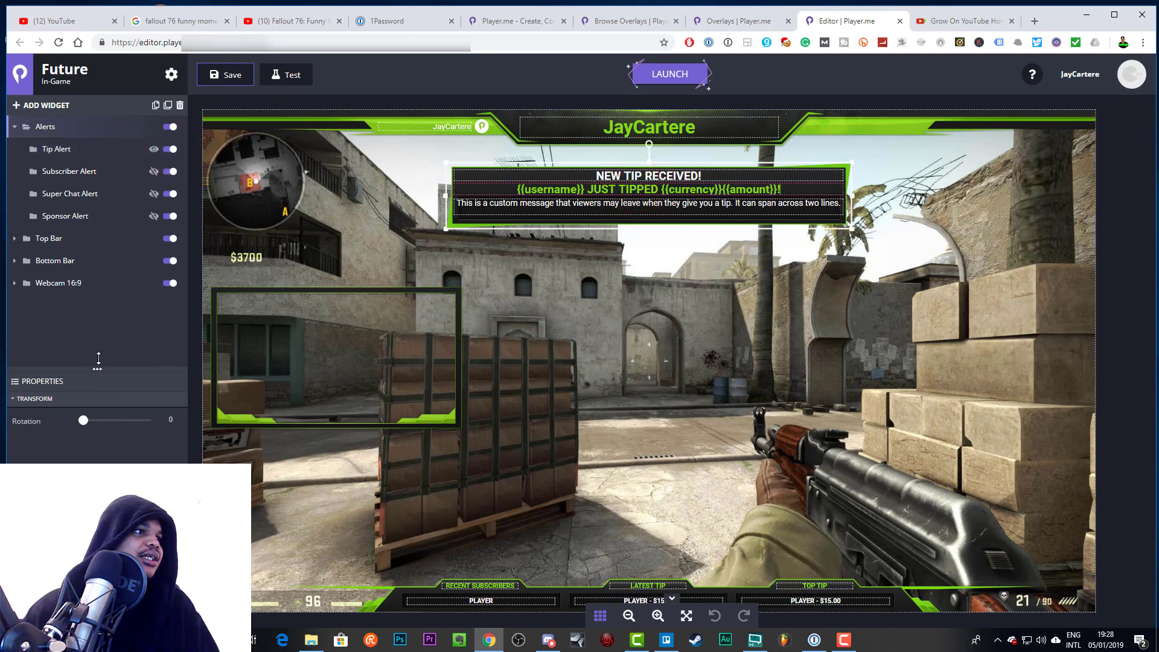
pyautogui.click(44, 398)
pyautogui.click(43, 398)
pyautogui.click(644, 196)
pyautogui.moveTo(646, 225); pyautogui.dragTo(642, 259)
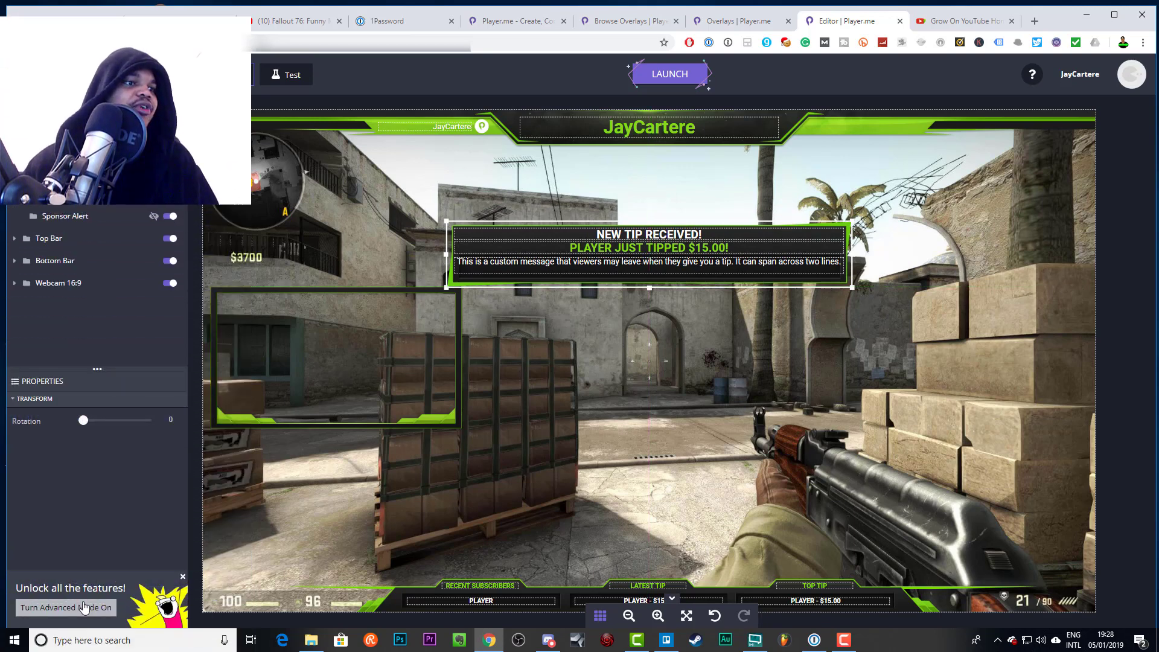
pyautogui.click(501, 589)
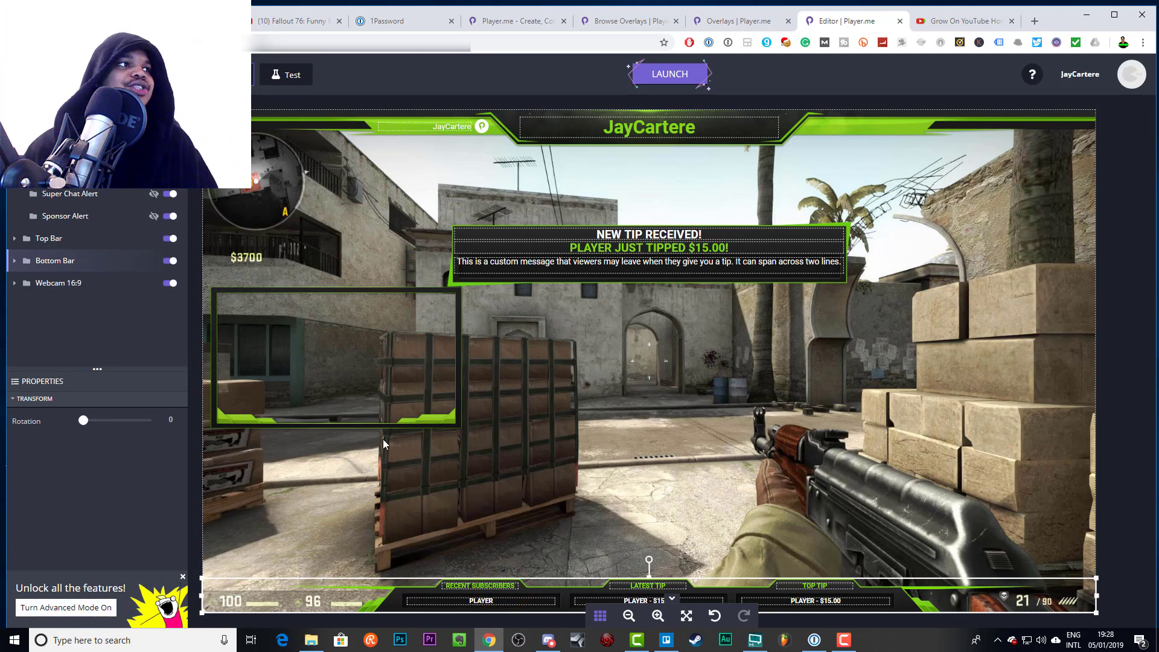
pyautogui.scroll(-1, 672, 390)
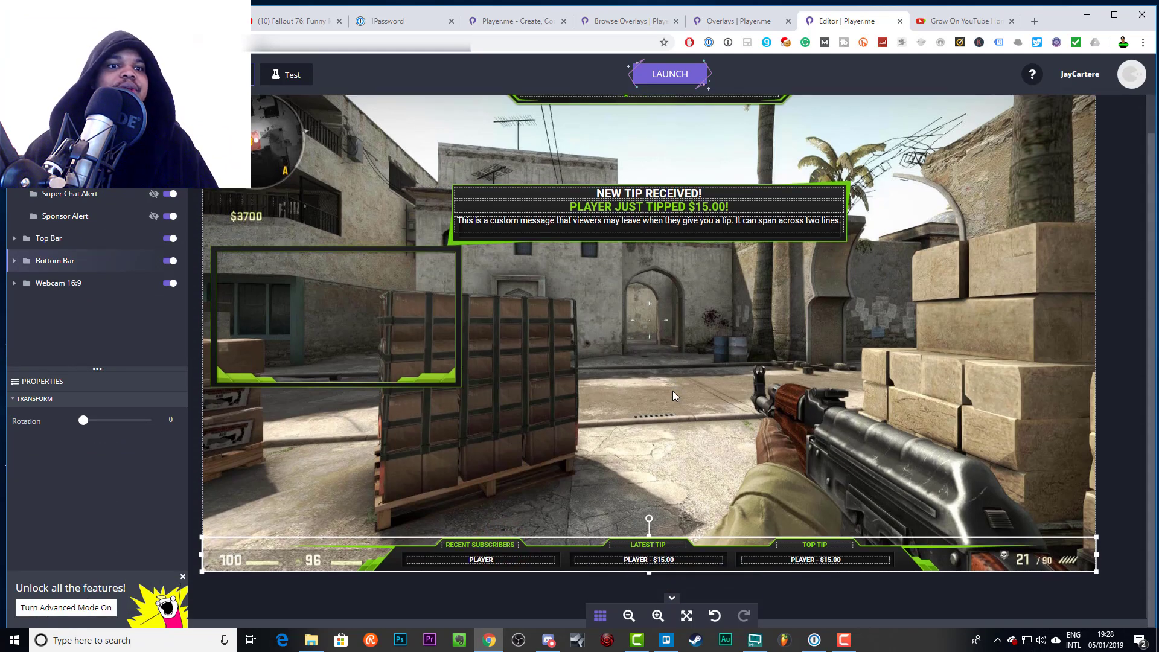
# Step: Enable advanced mode and select the tip alert's PLAYER JUST TIPPED line (Roboto, 25 px, #87d816)
pyautogui.click(59, 606)
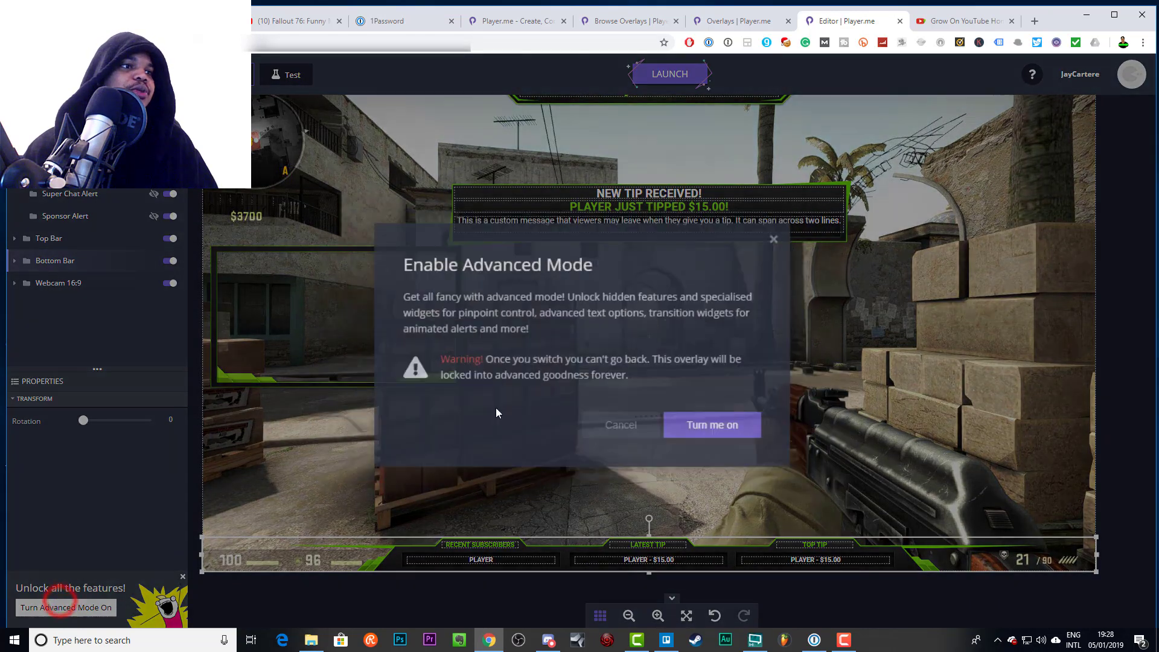
pyautogui.click(686, 416)
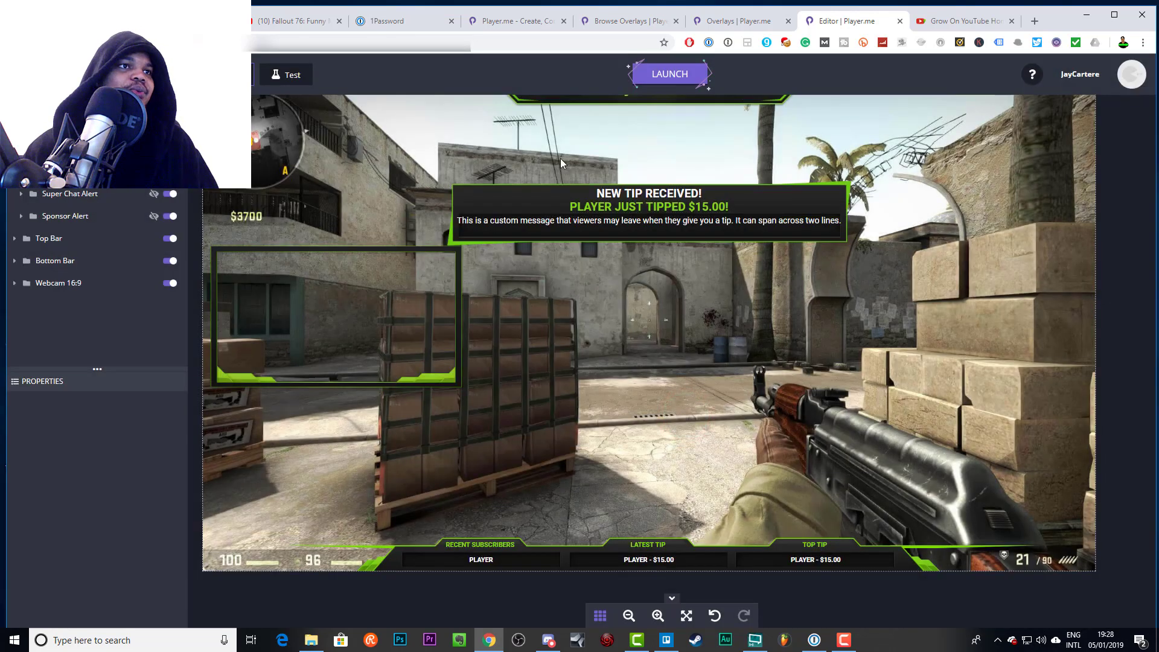
pyautogui.click(618, 206)
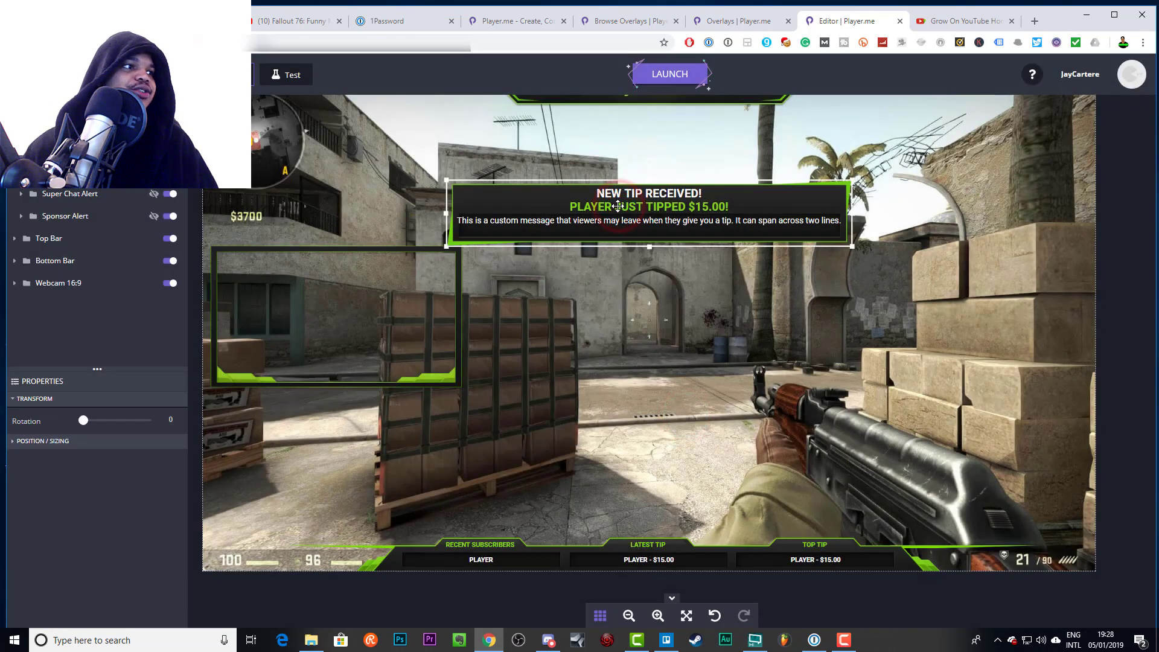
pyautogui.click(644, 193)
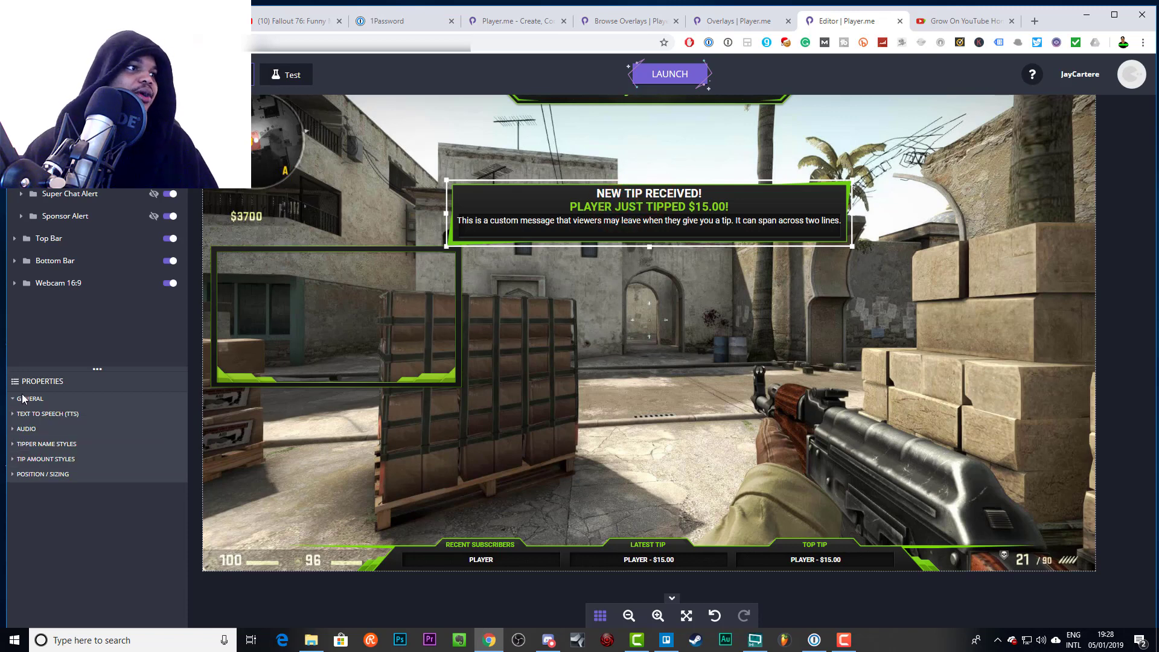
pyautogui.click(648, 206)
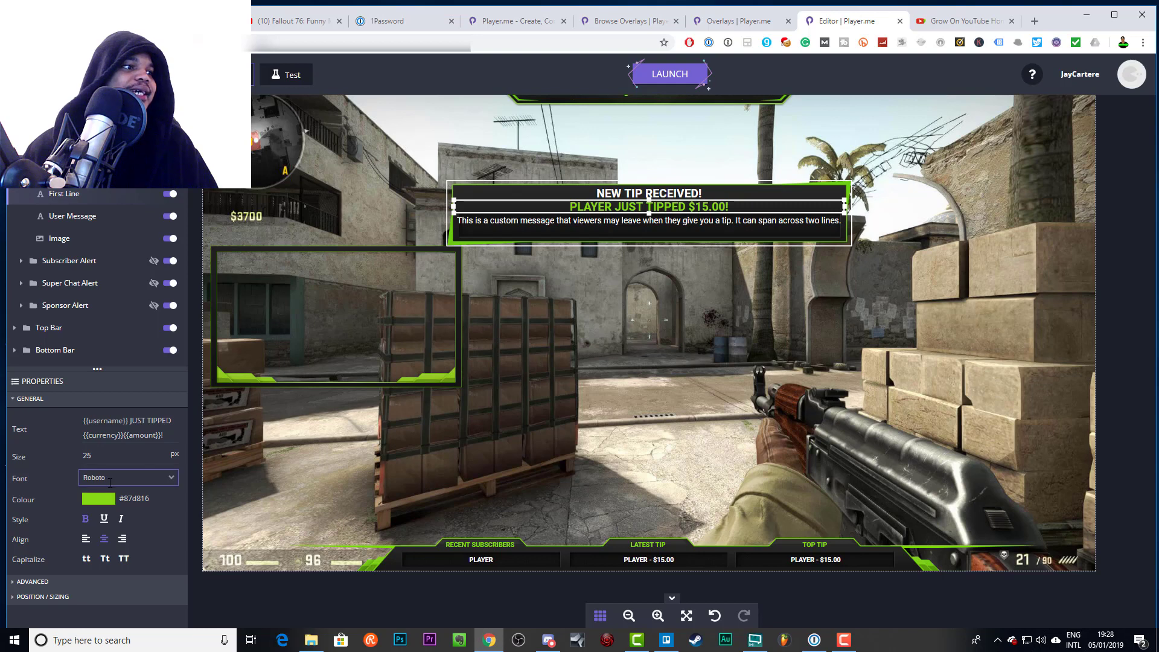
# Step: Select the bottom bar's Recent Subscribers label and then the webcam frame
pyautogui.click(487, 552)
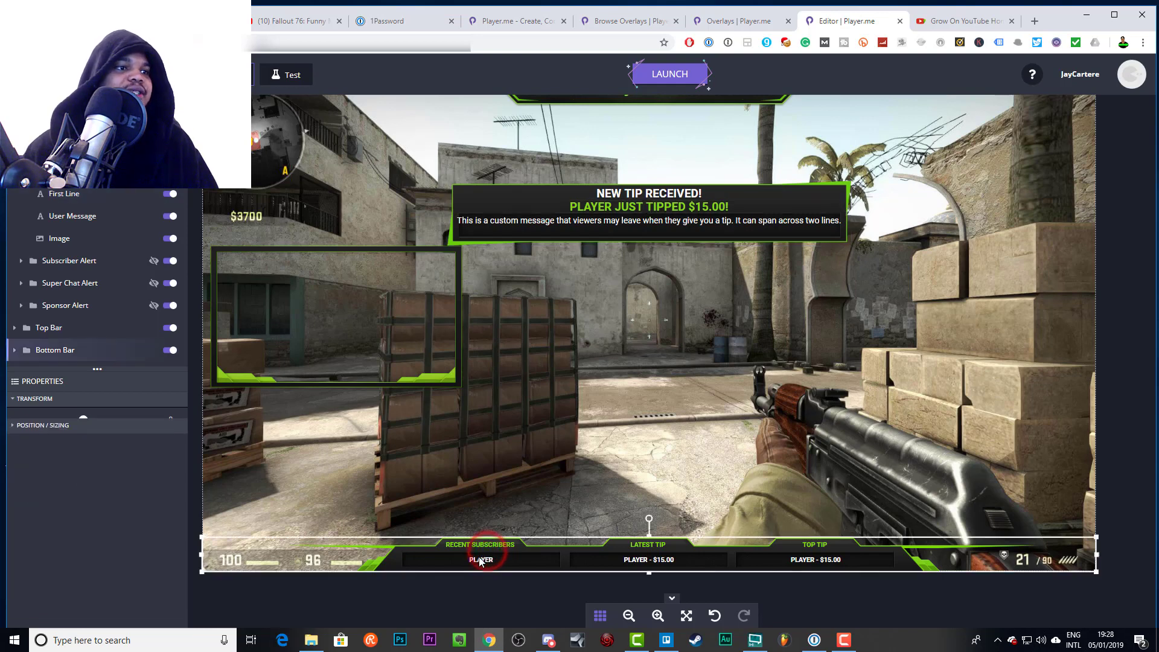
pyautogui.click(488, 560)
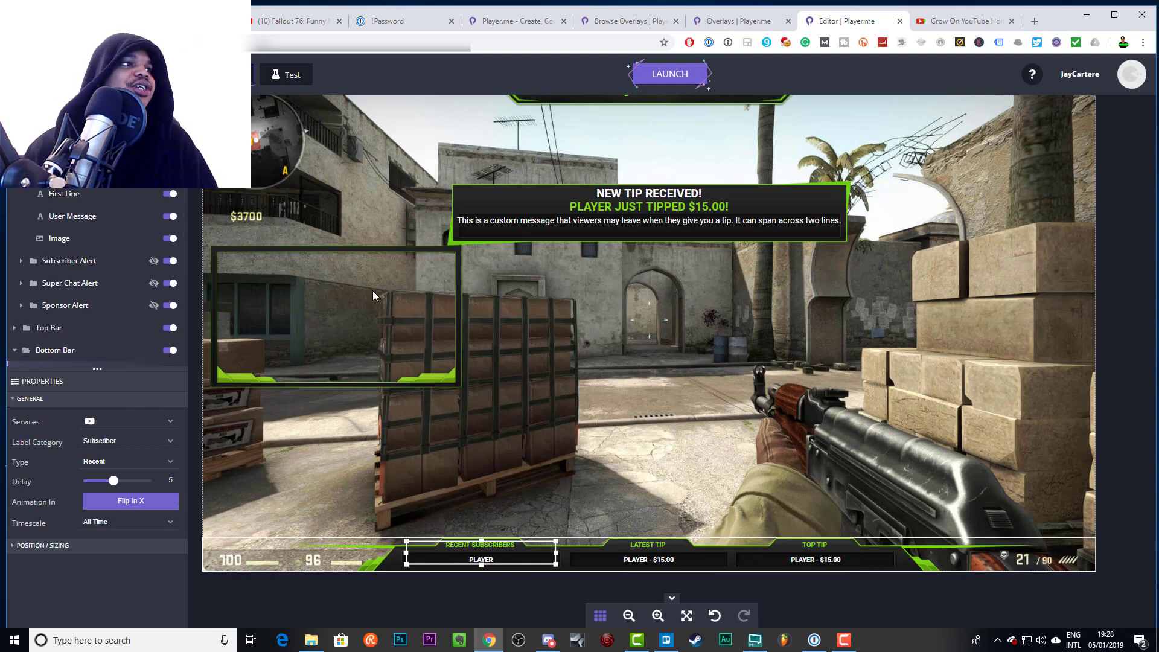
pyautogui.click(453, 252)
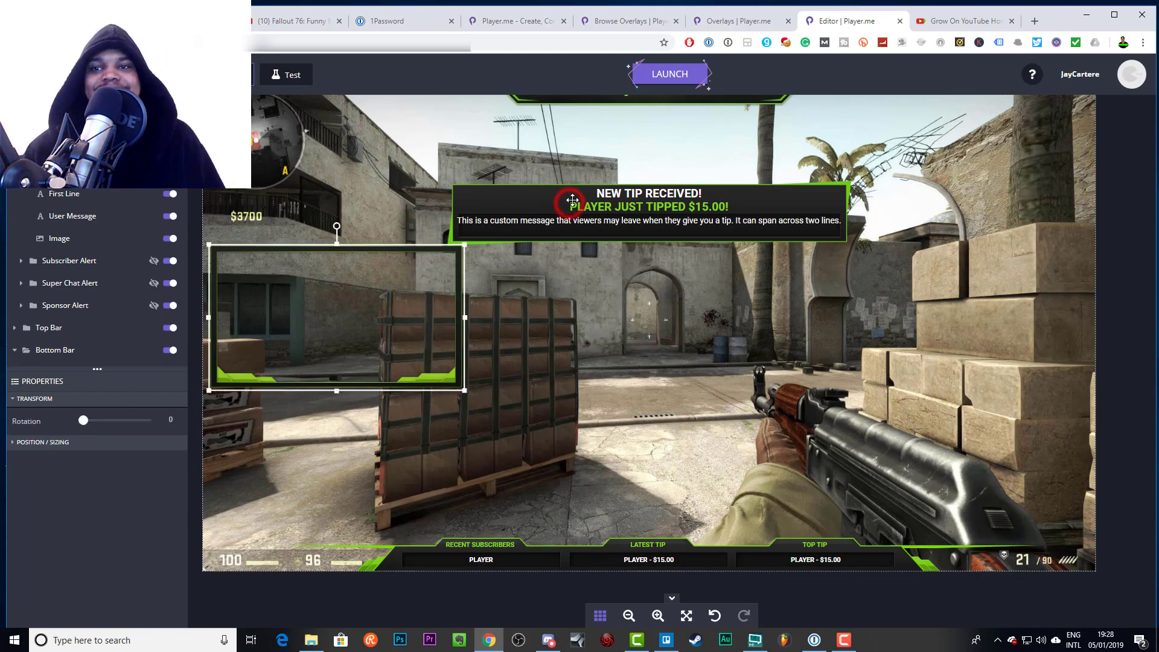
# Step: Save the Future In-Game overlay and open the Launch Overlay dialog offering OBS, XSplit and URL options
pyautogui.click(572, 199)
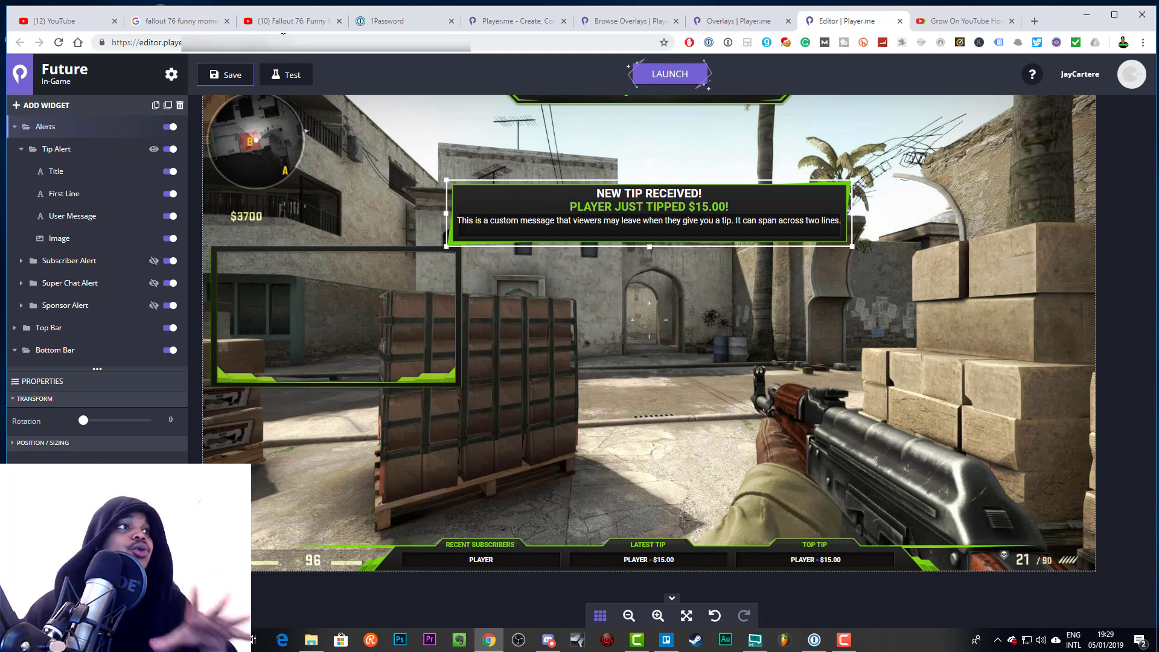
pyautogui.click(246, 75)
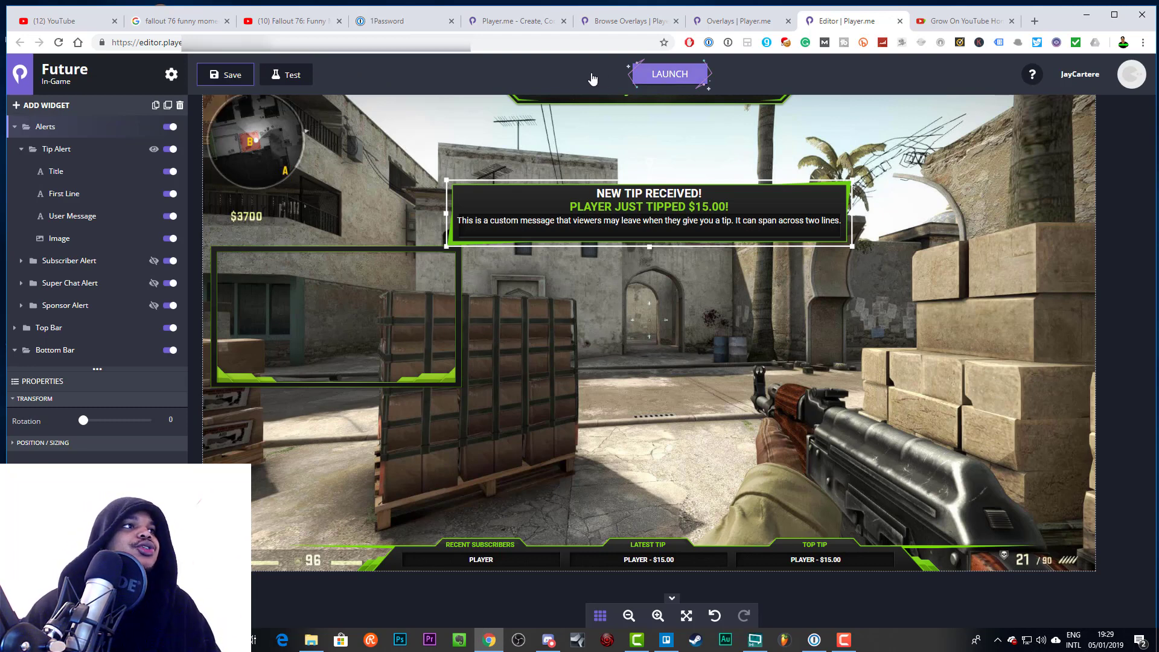
pyautogui.click(231, 78)
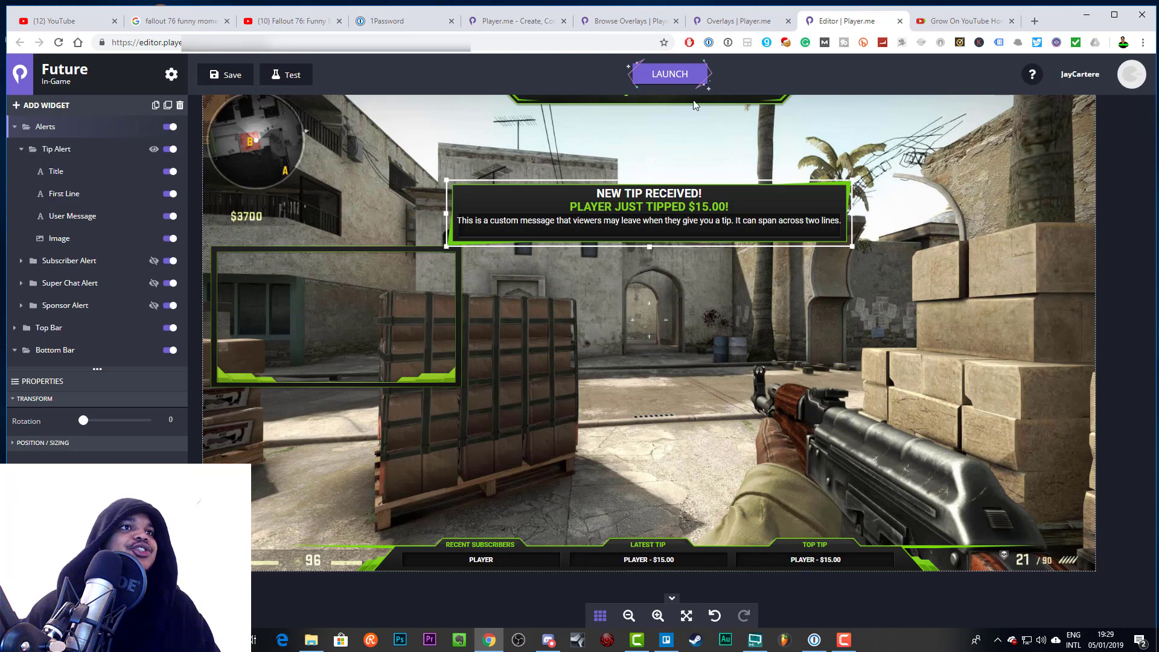
pyautogui.click(679, 76)
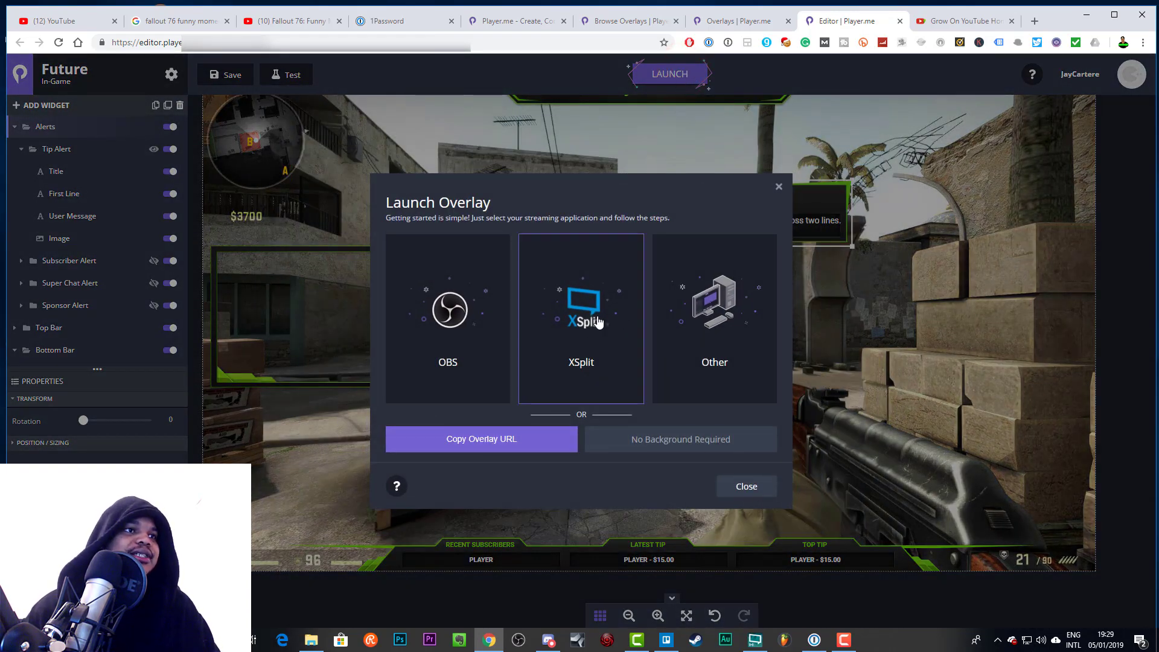
# Step: Pick XSplit in the Launch Overlay dialog, enable its third-party integration, and copy the overlay URL
pyautogui.click(508, 440)
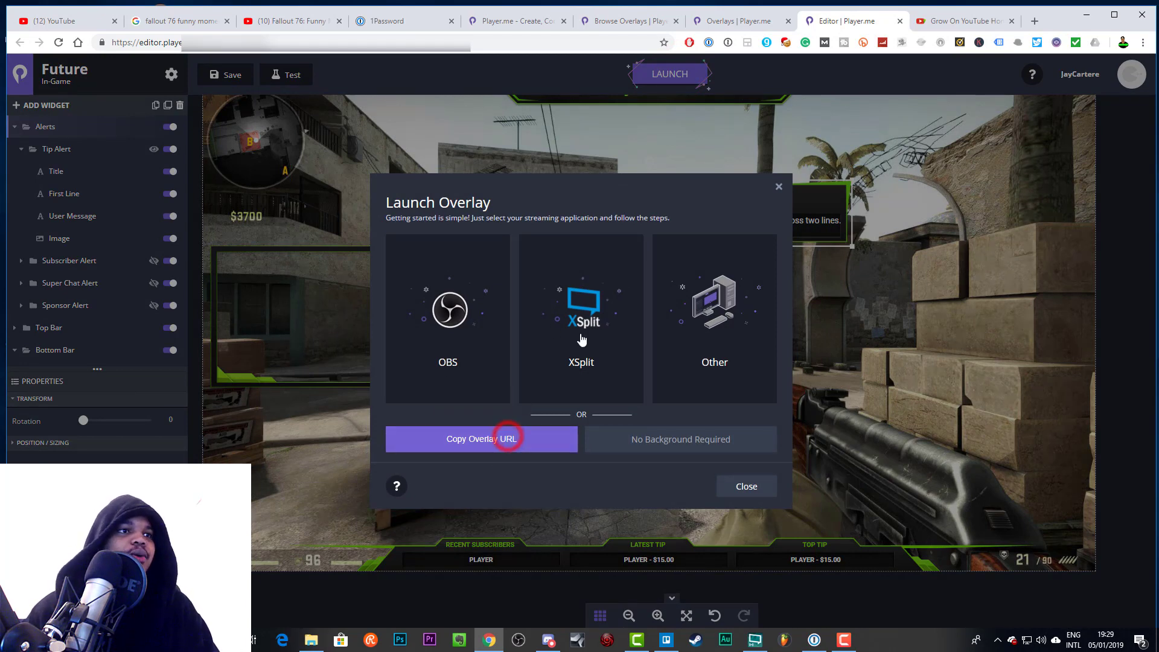
pyautogui.click(762, 14)
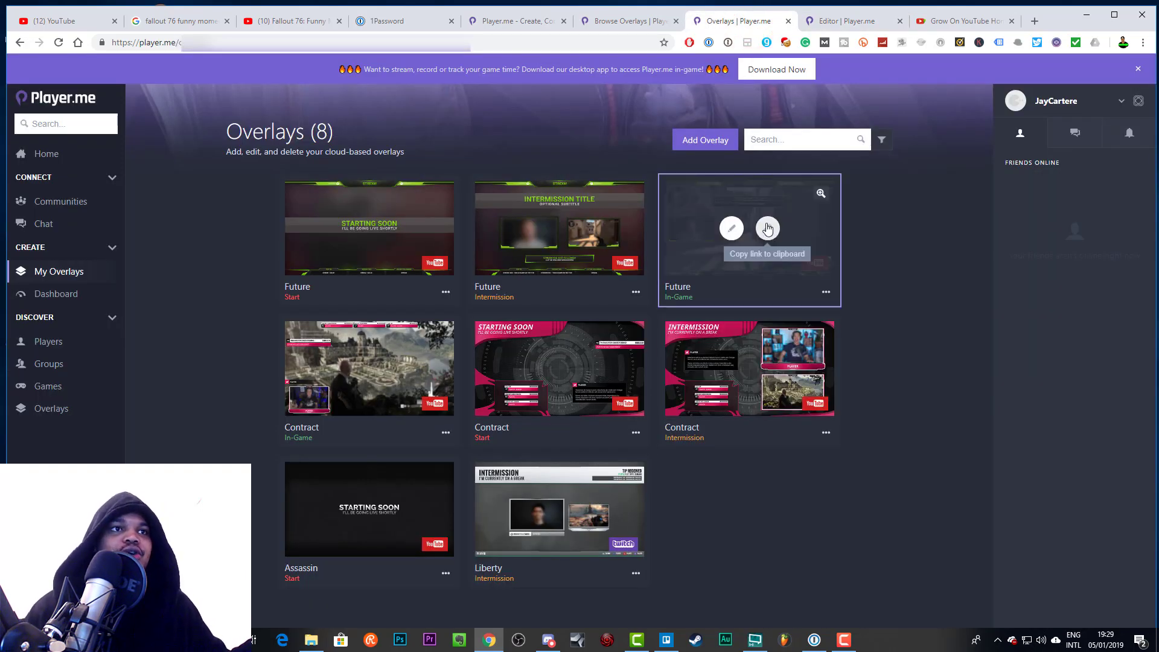
pyautogui.click(827, 21)
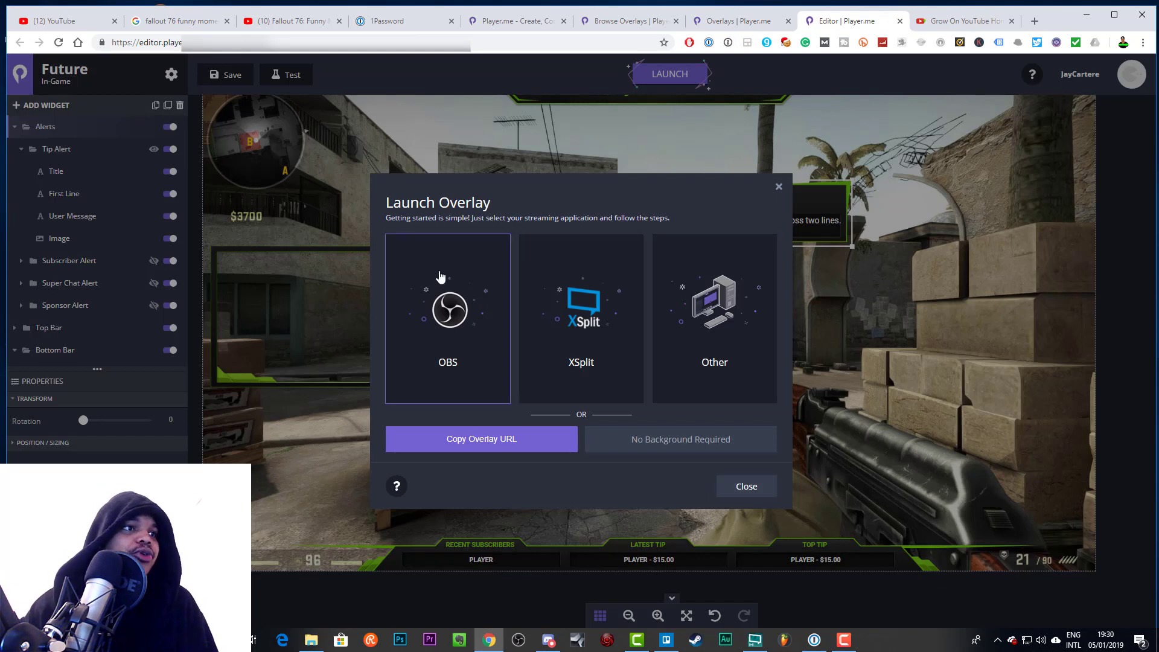
pyautogui.click(585, 311)
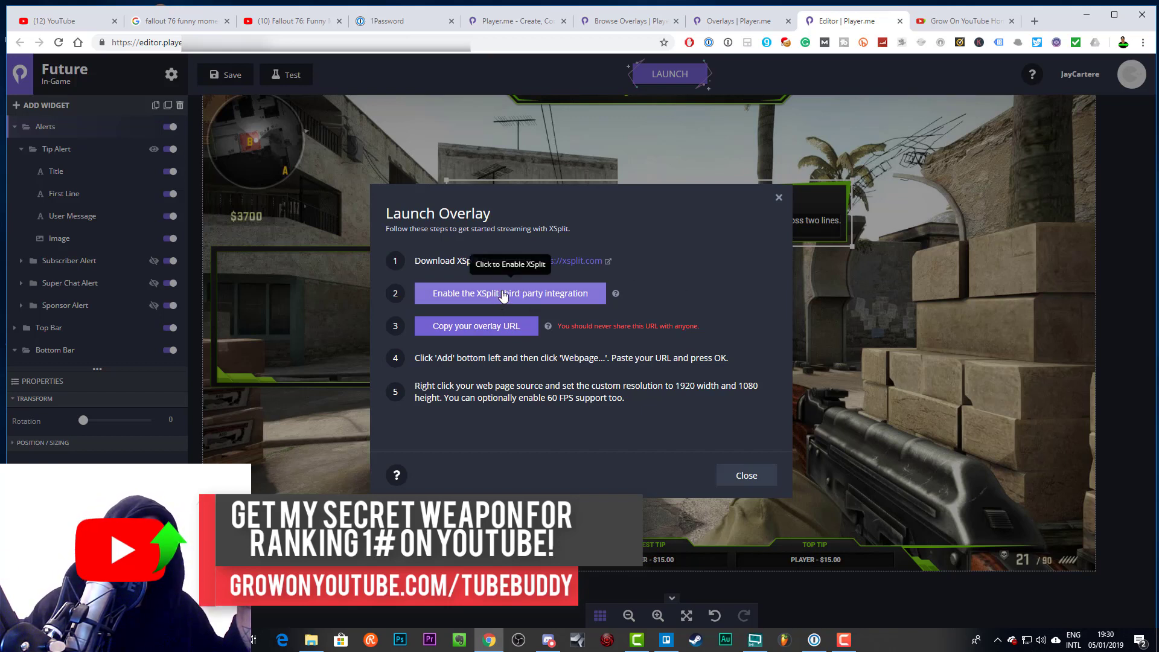
pyautogui.click(541, 291)
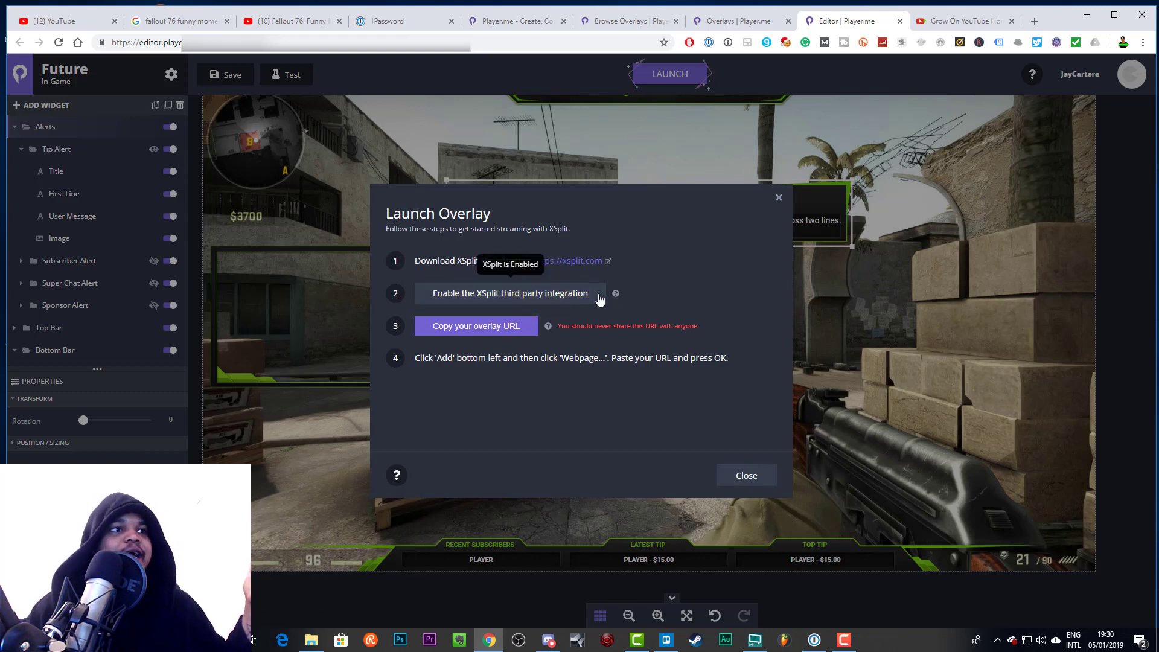
pyautogui.click(500, 328)
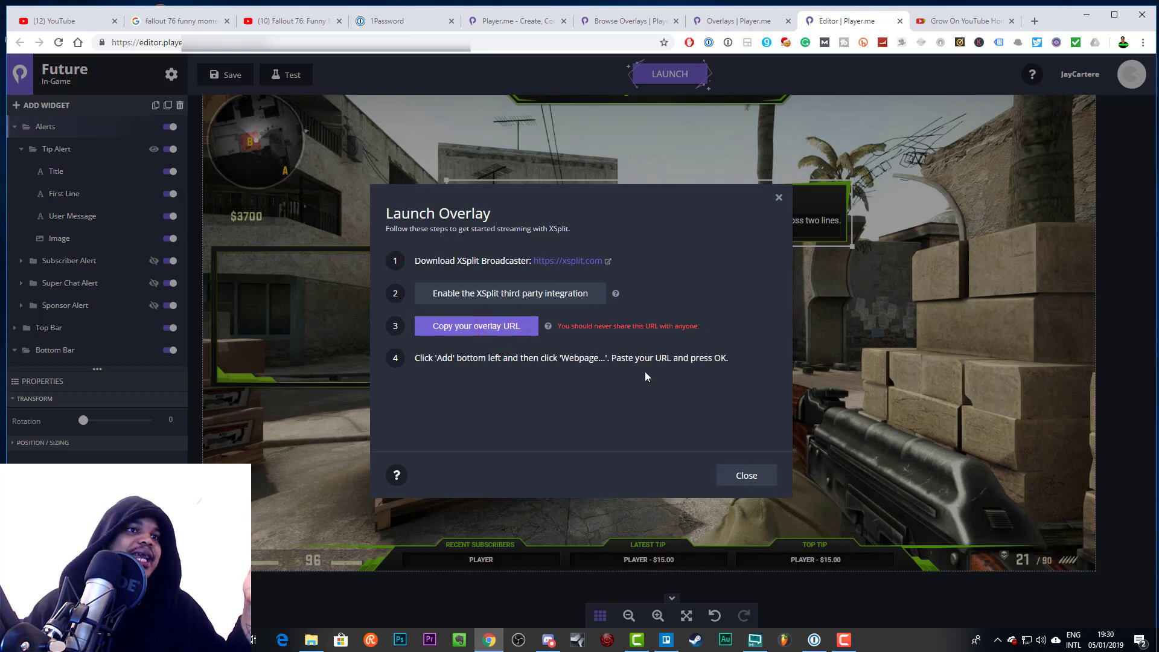
# Step: Add the copied overlay URL as a Webpage source in XSplit and stretch it to fill the preview
pyautogui.click(755, 641)
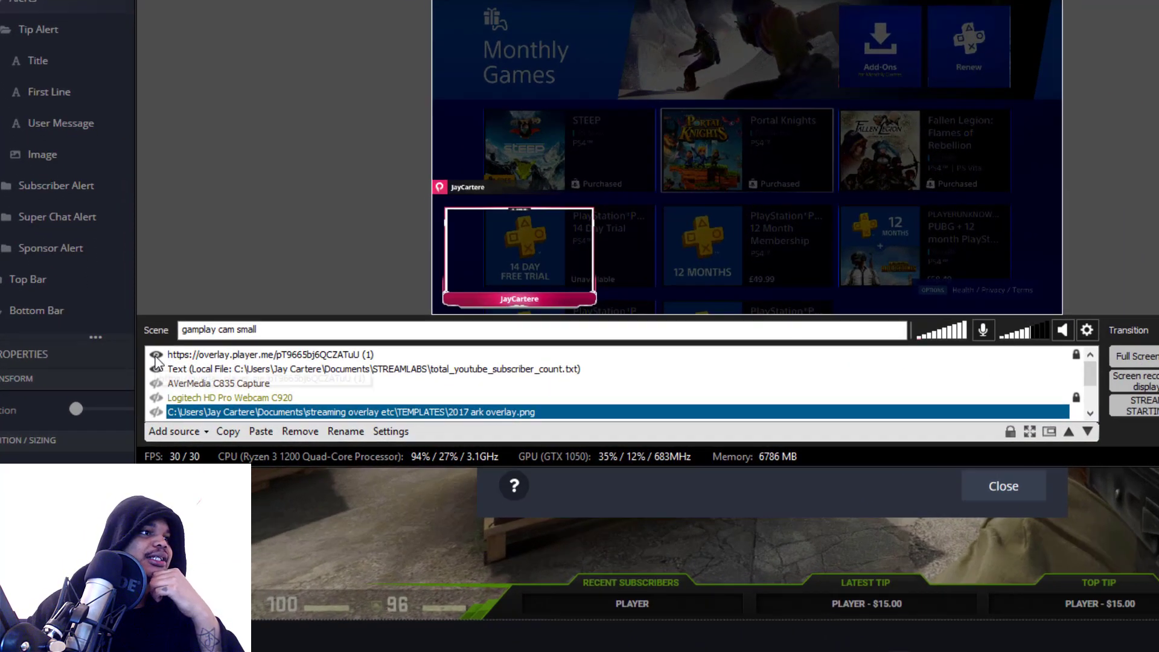
pyautogui.click(160, 380)
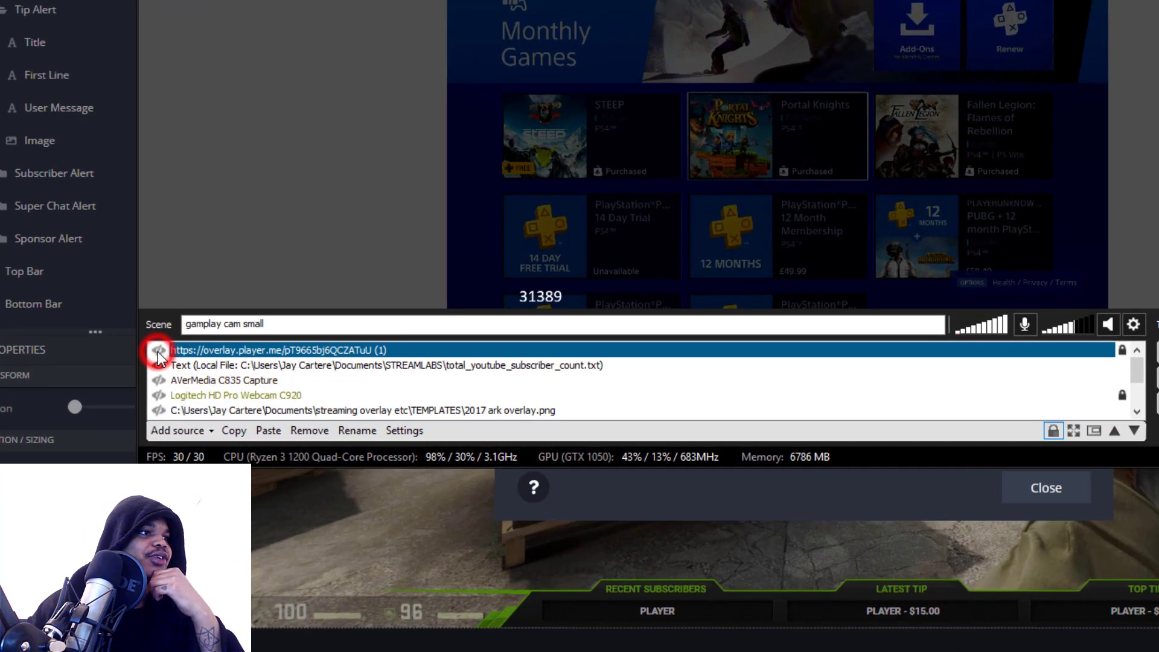
pyautogui.click(208, 431)
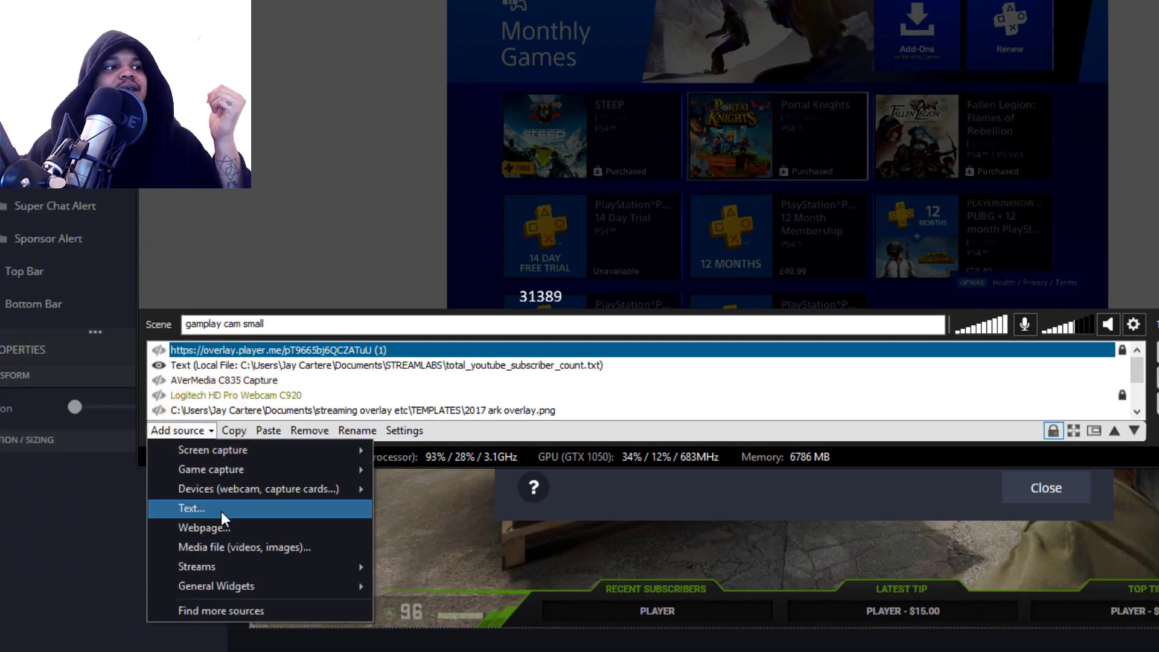
pyautogui.click(223, 524)
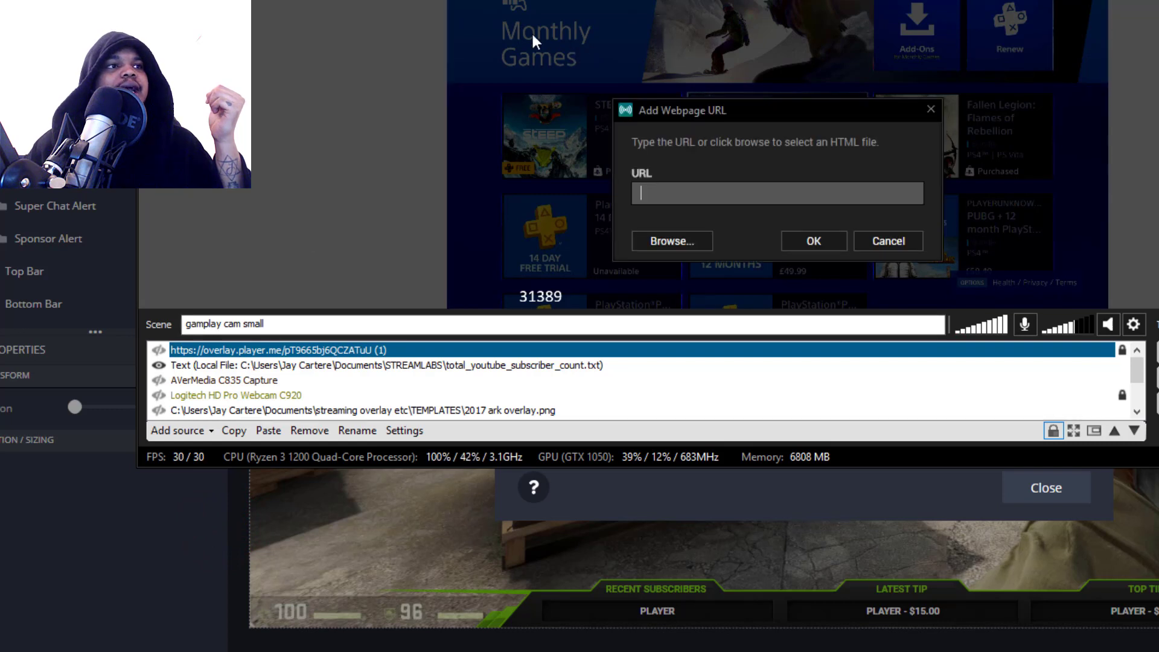
pyautogui.hotkey('ctrl', 'v')
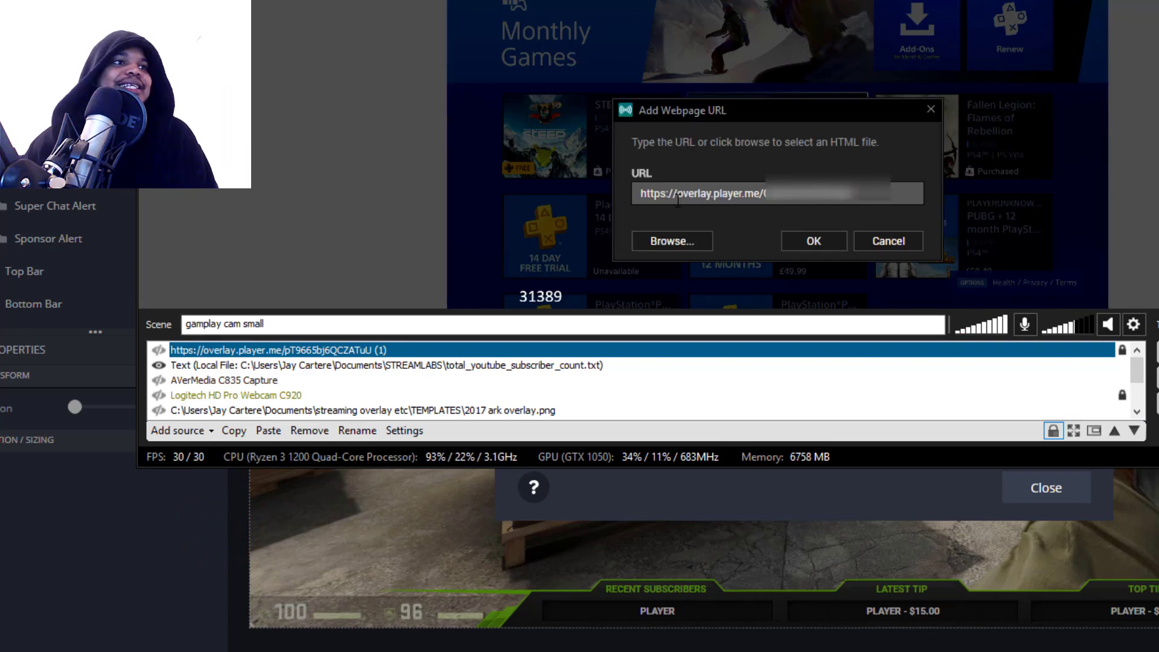
pyautogui.click(813, 241)
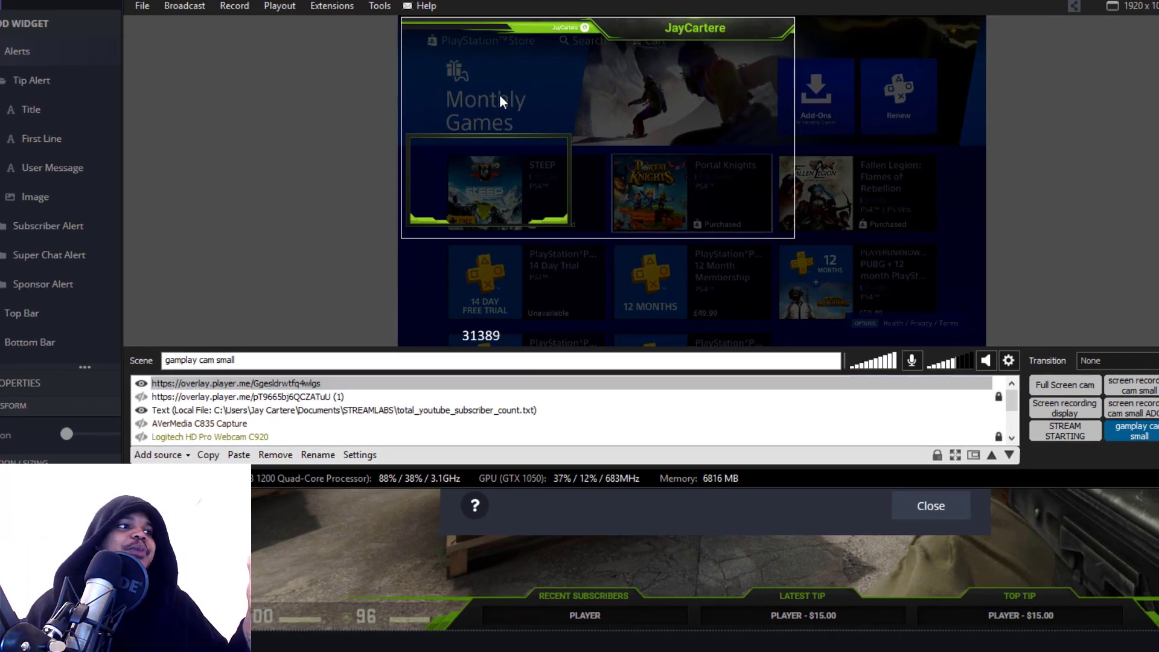
pyautogui.click(797, 243)
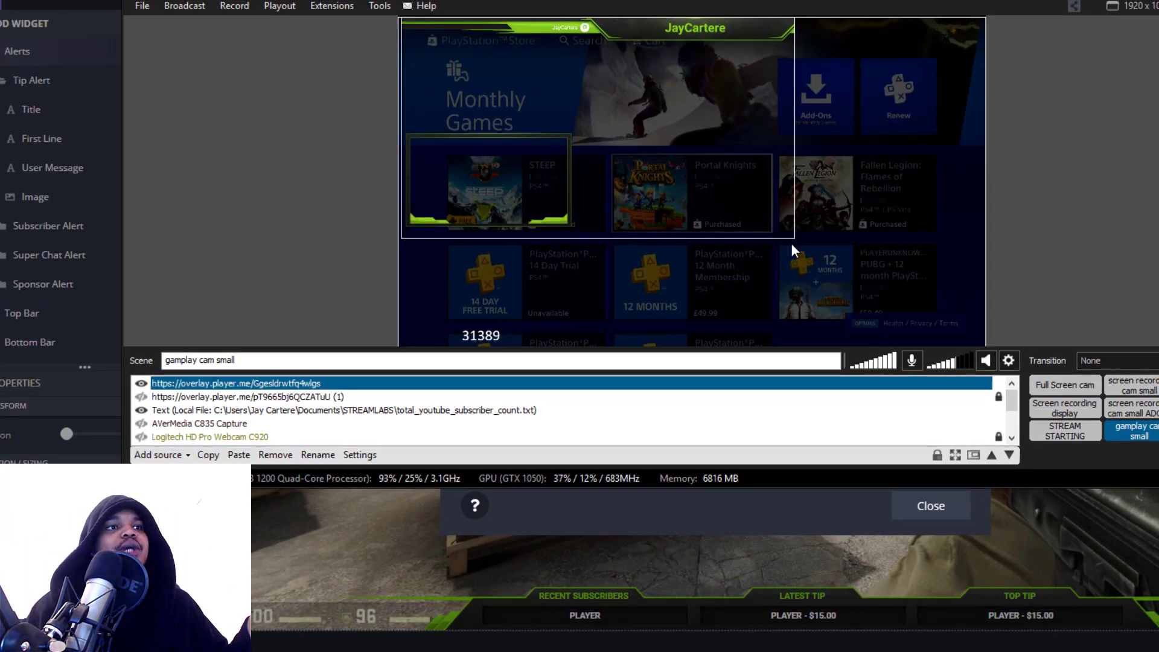
pyautogui.moveTo(790, 232); pyautogui.dragTo(988, 330)
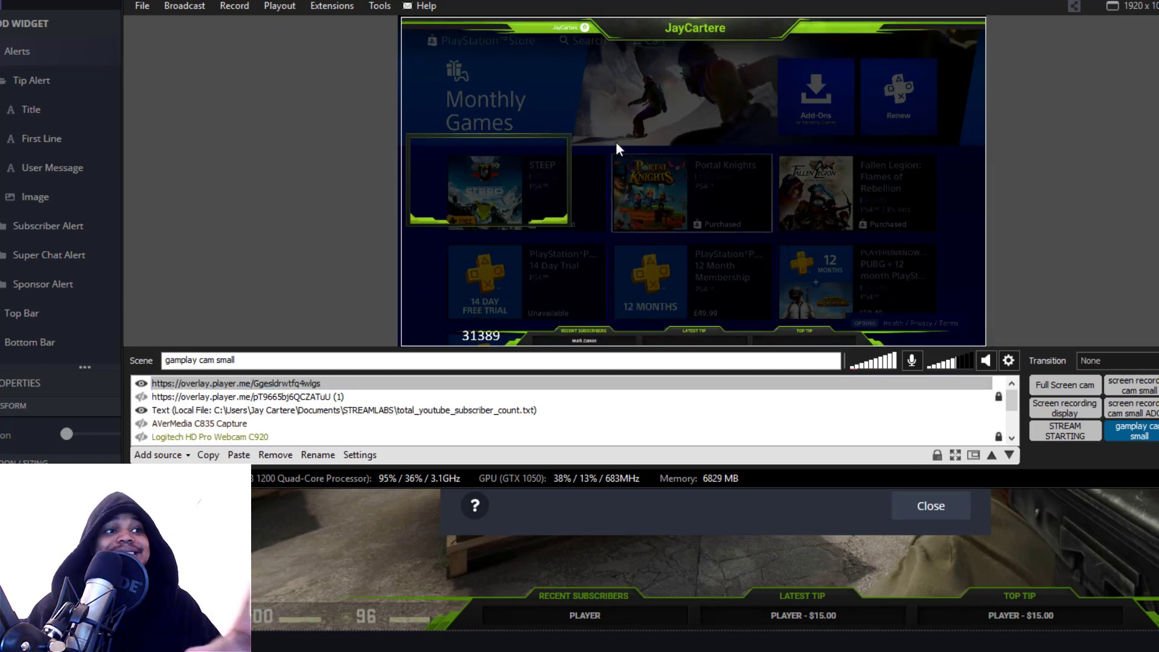
# Step: Keep the subscriber-count text source hidden in the gameplay cam small scene
pyautogui.click(145, 383)
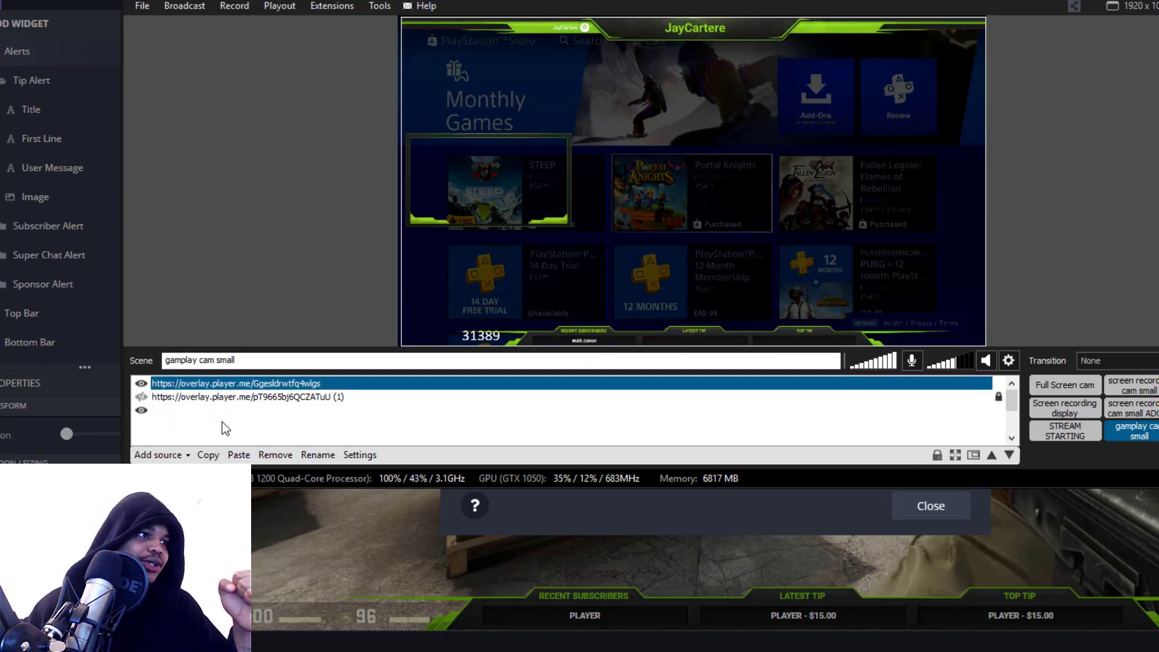
pyautogui.click(140, 409)
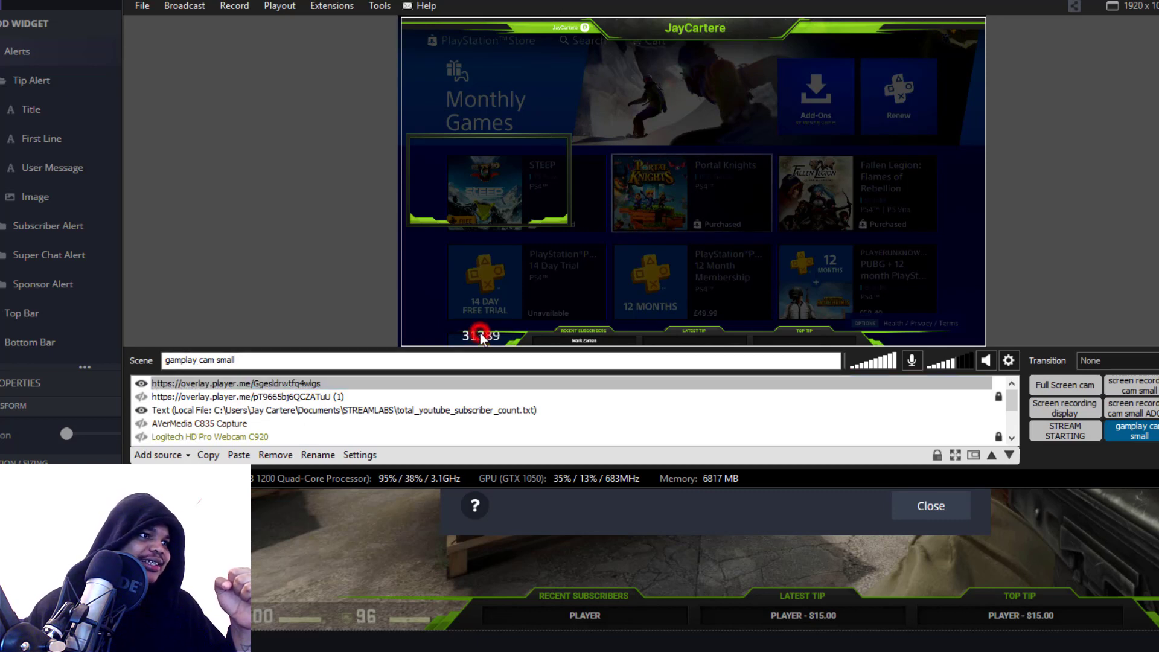
pyautogui.moveTo(281, 422); pyautogui.dragTo(144, 423)
pyautogui.click(141, 410)
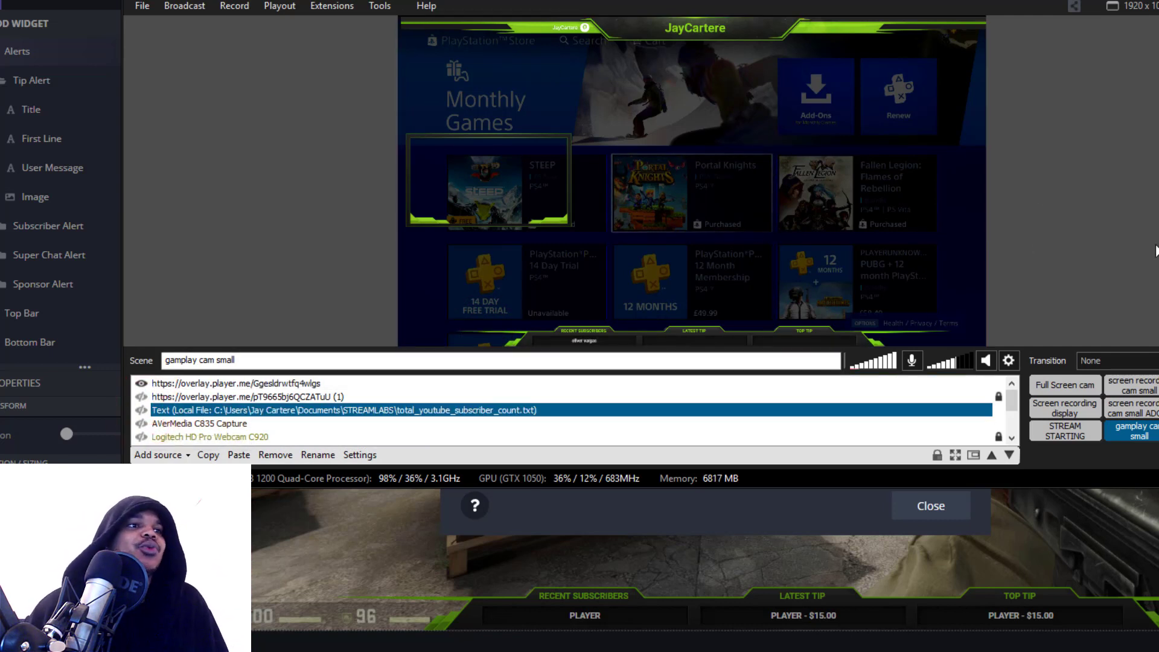
# Step: Check the new overlay source in XSplit, then return to Player.me's Browse Overlays page top
pyautogui.click(474, 140)
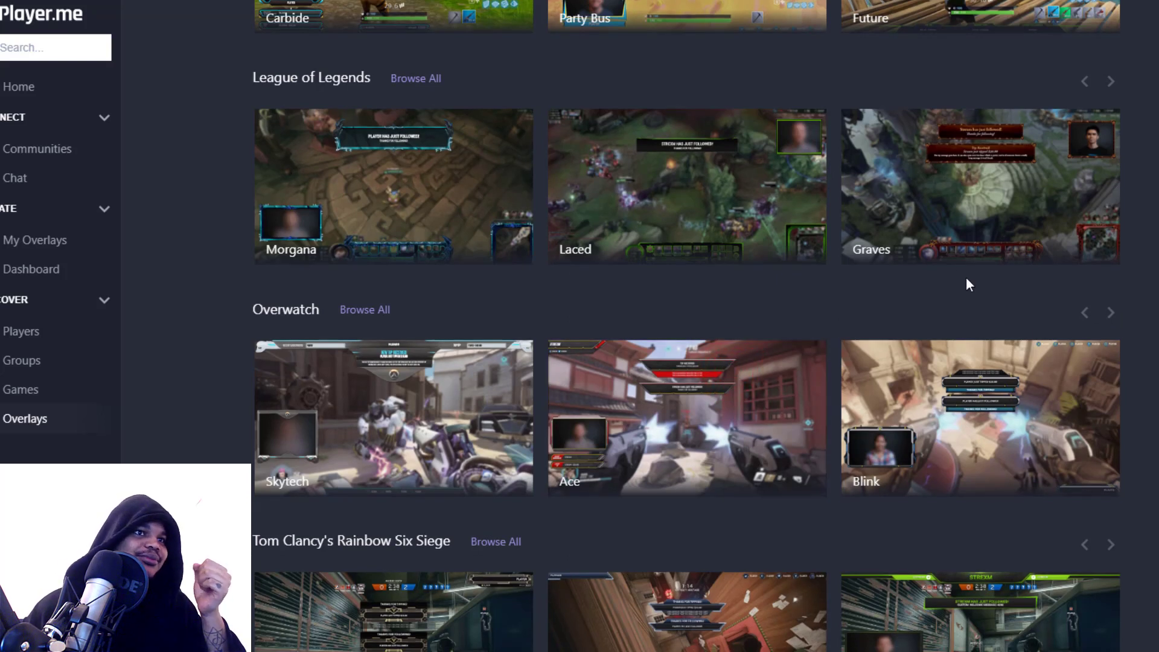
pyautogui.click(742, 413)
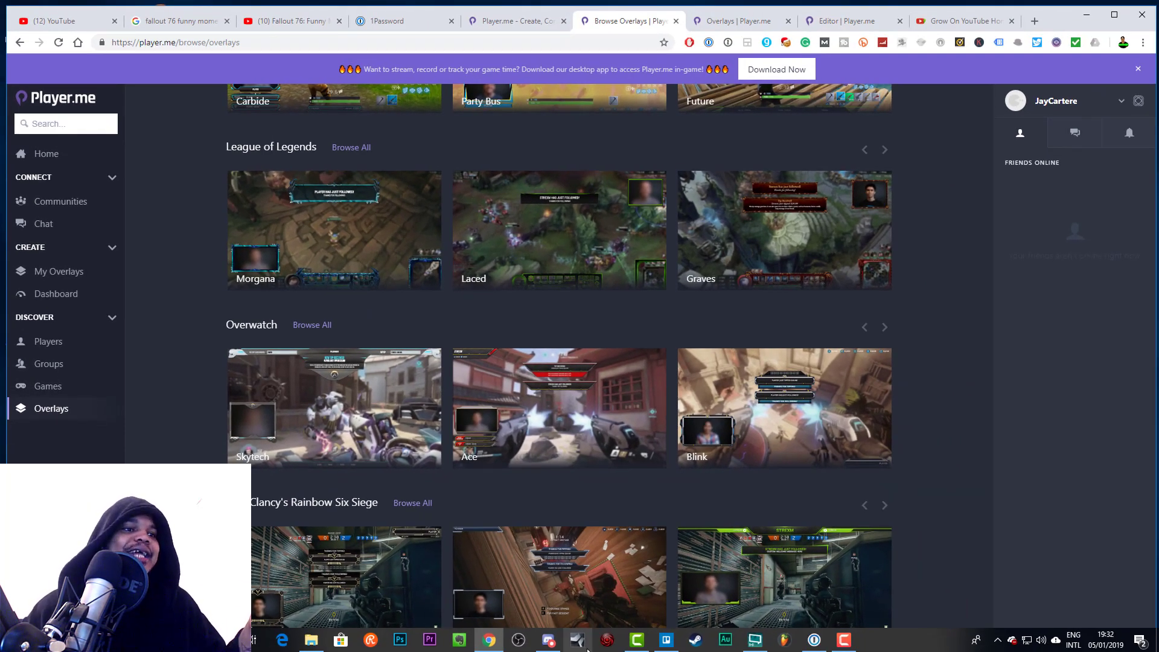
pyautogui.click(755, 639)
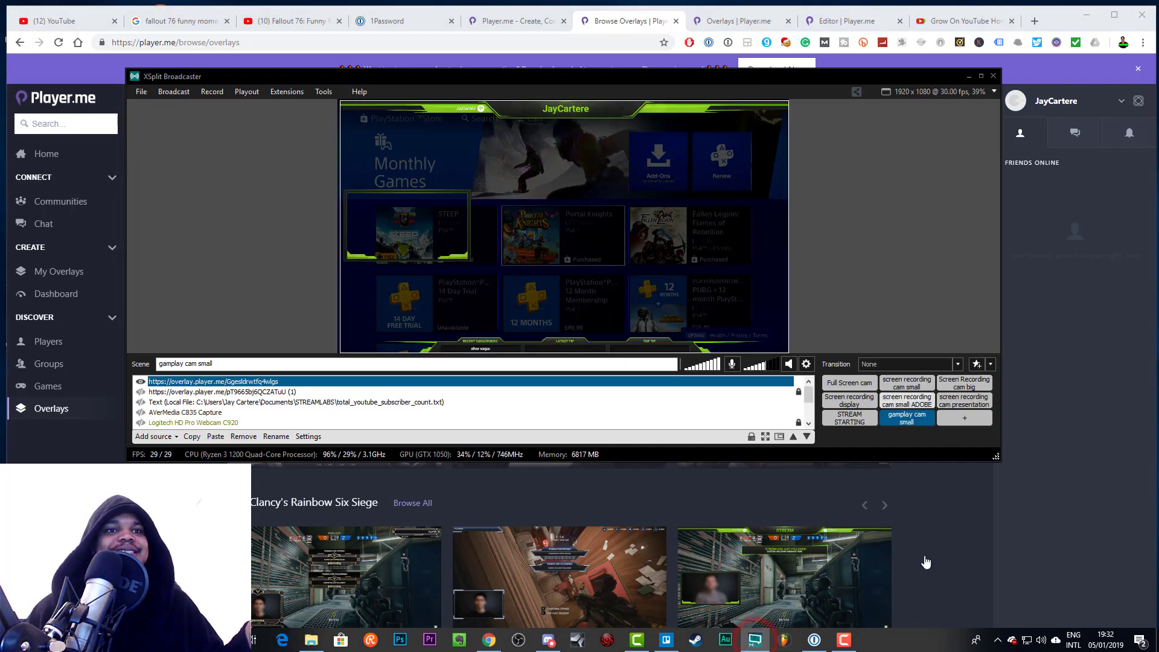
pyautogui.click(943, 559)
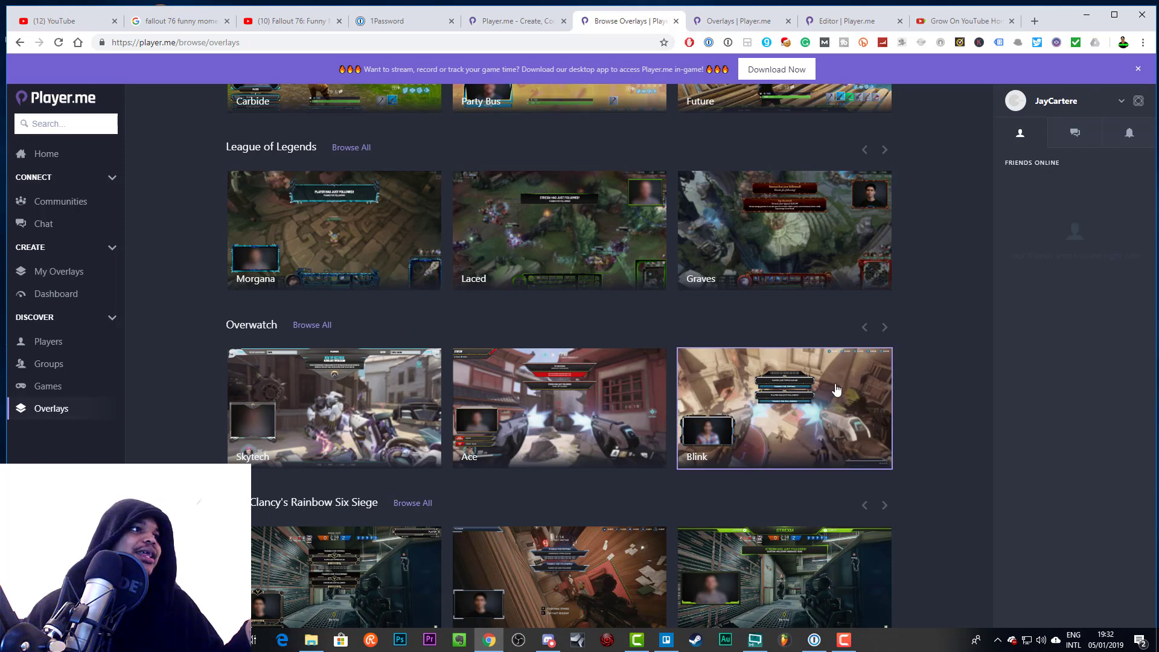
pyautogui.scroll(3, 947, 366)
pyautogui.scroll(10, 947, 367)
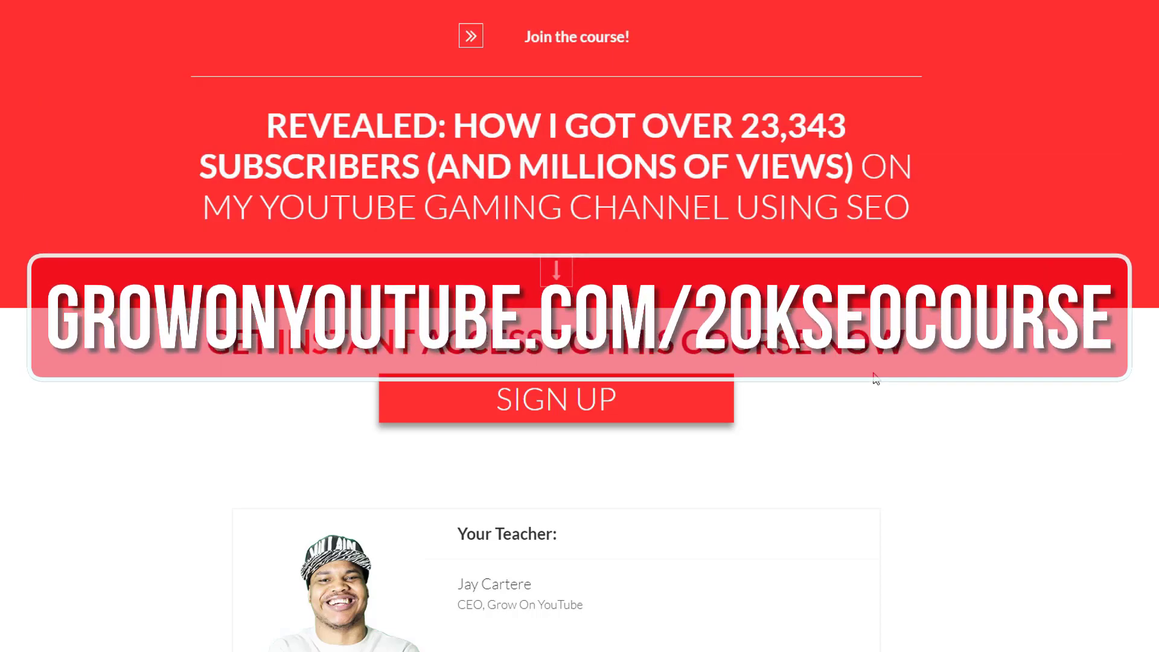
# Step: Scroll the YouTube gaming SEO course page to its 'Your Teacher' and 'What you'll discover' sections
pyautogui.scroll(-9, 867, 356)
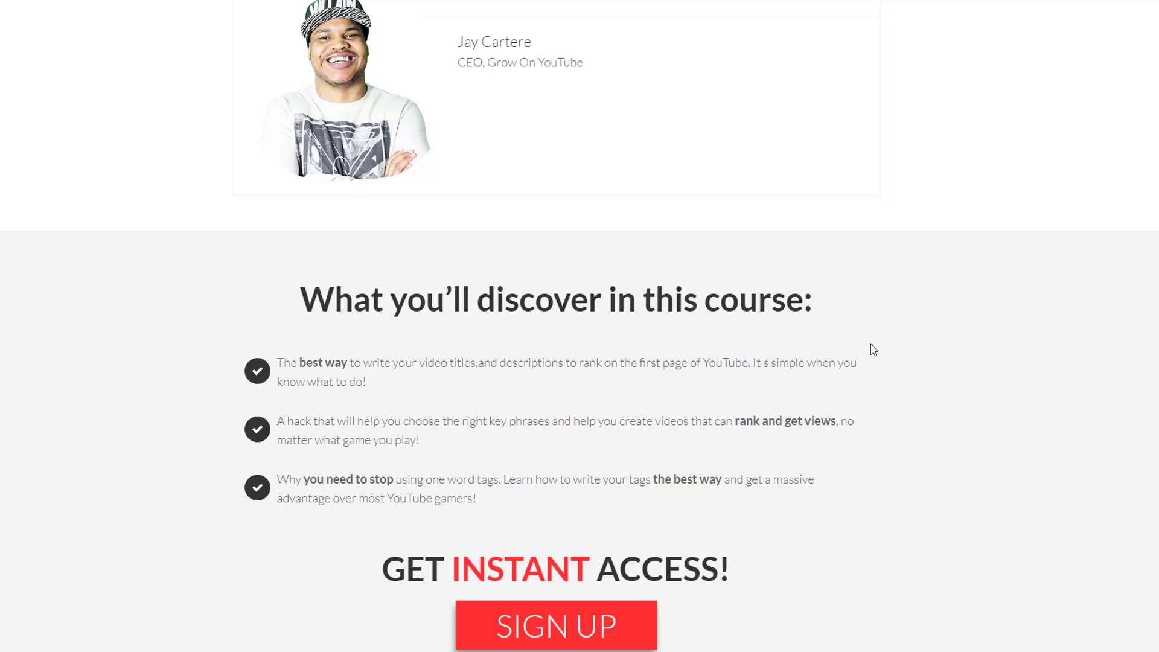
pyautogui.scroll(2, 870, 349)
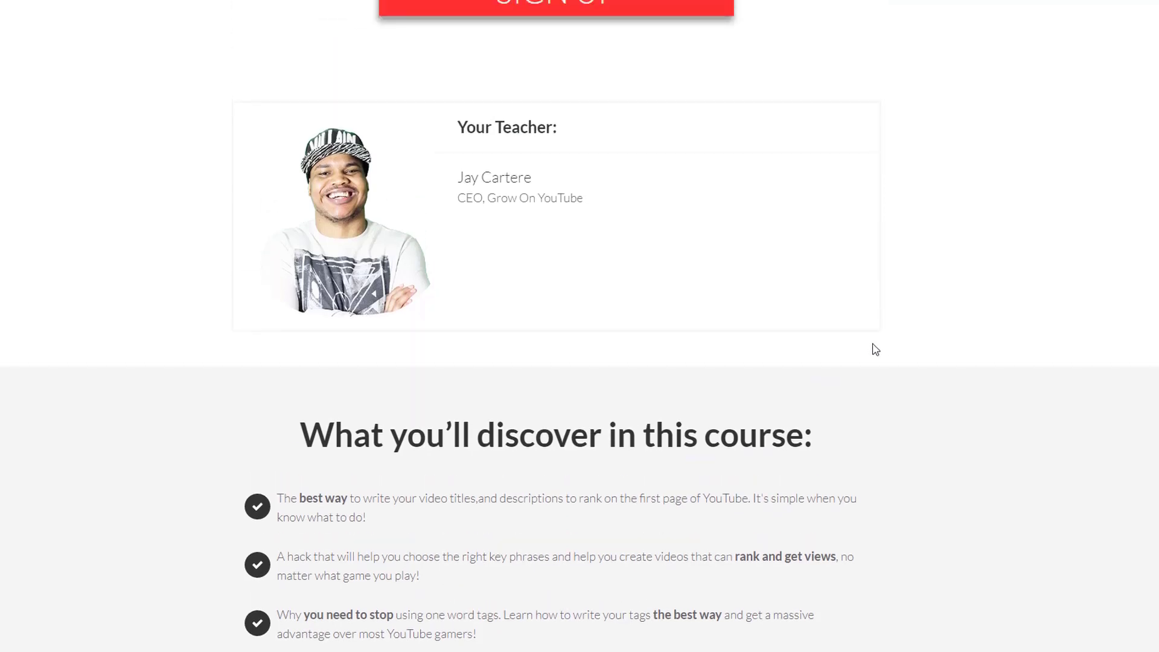